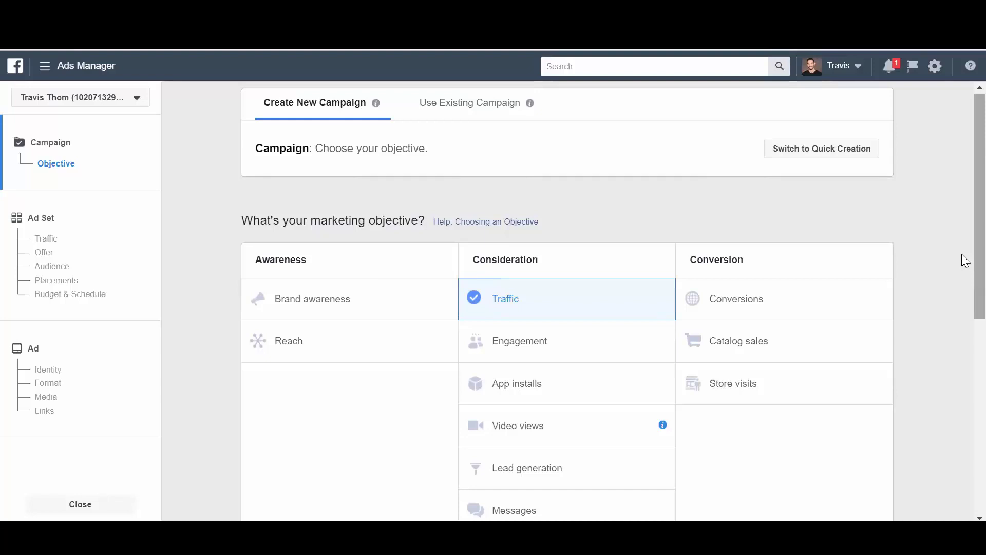
{"action": "scroll", "coordinate": [966, 262], "scroll_direction": "down", "scroll_amount": 2}
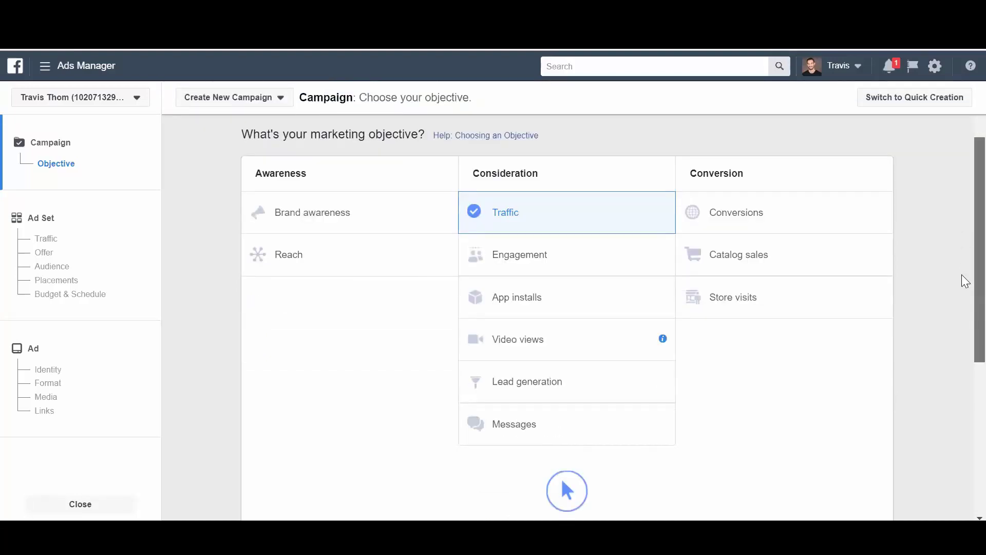
{"action": "scroll", "coordinate": [964, 285], "scroll_direction": "down", "scroll_amount": 1}
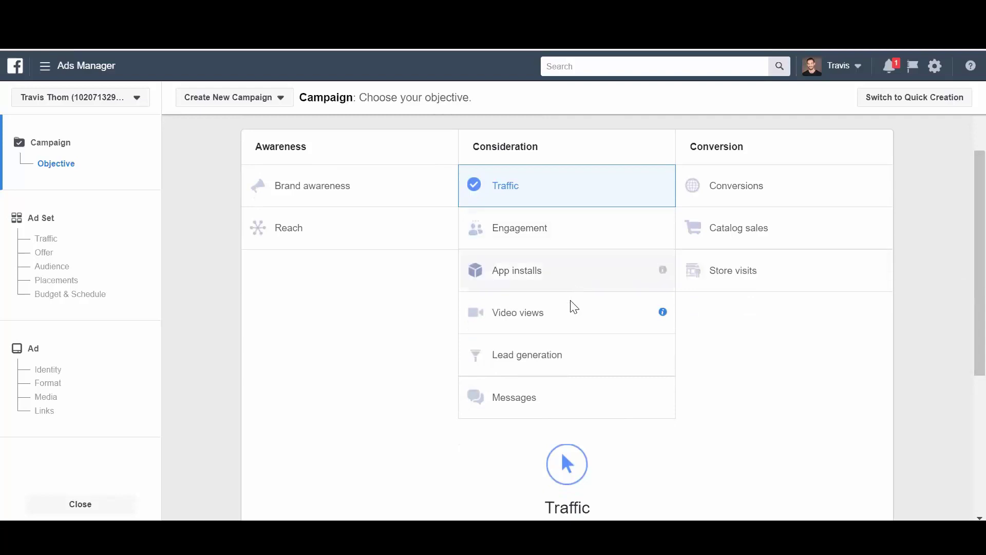
{"action": "scroll", "coordinate": [966, 298], "scroll_direction": "down", "scroll_amount": 1}
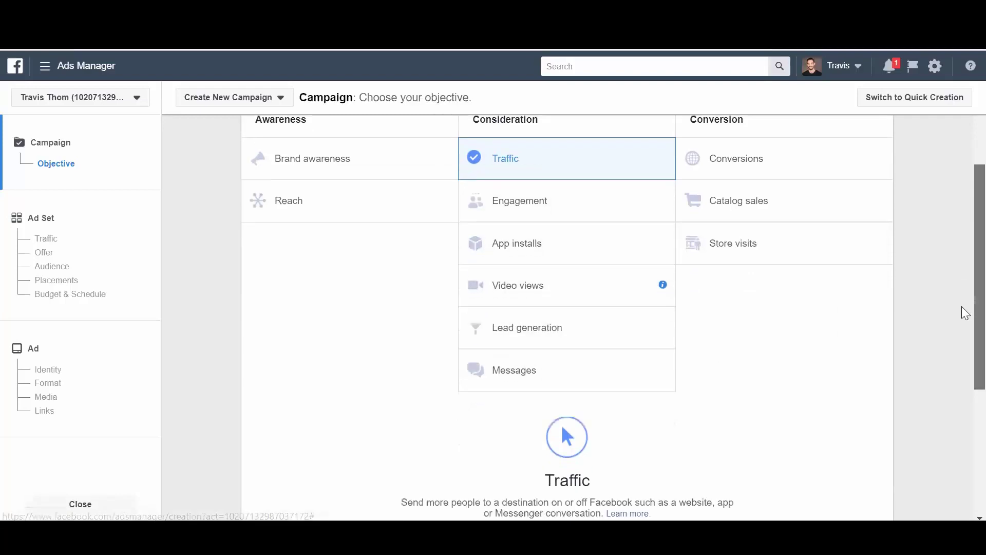
{"action": "scroll", "coordinate": [964, 347], "scroll_direction": "down", "scroll_amount": 5}
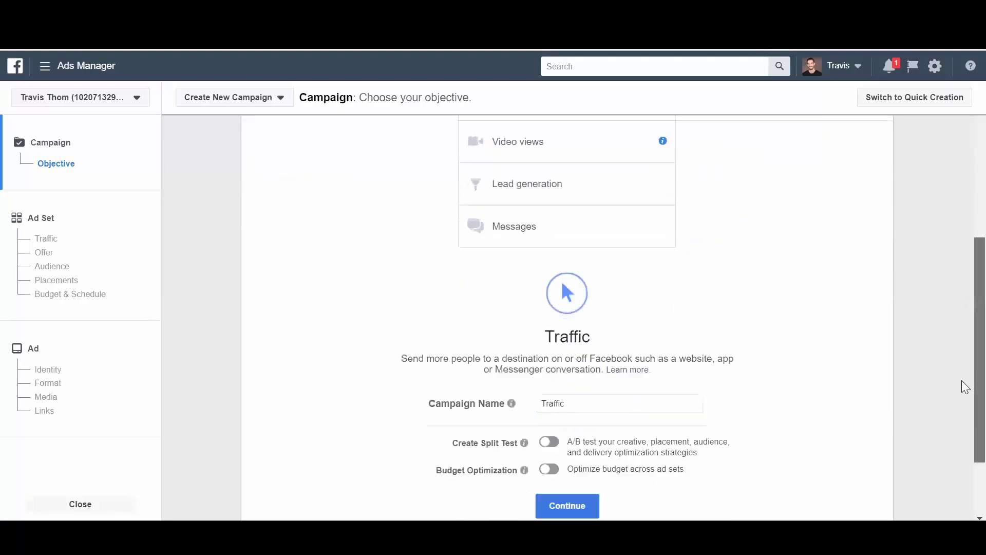
{"action": "scroll", "coordinate": [964, 431], "scroll_direction": "down", "scroll_amount": 3}
Step: Confirm Traffic as the campaign objective and continue to the ad set setup
{"action": "left_click", "coordinate": [552, 417]}
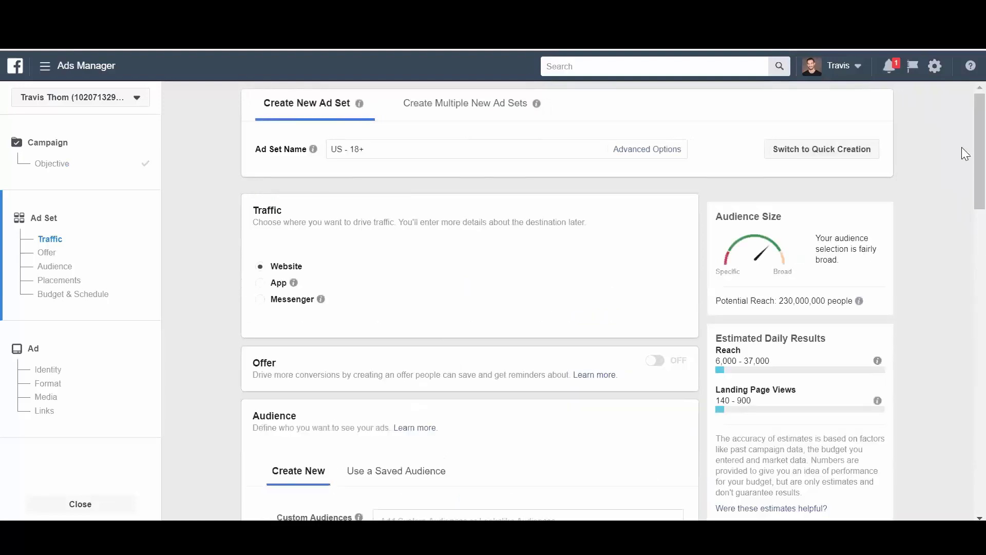
{"action": "scroll", "coordinate": [965, 200], "scroll_direction": "down", "scroll_amount": 5}
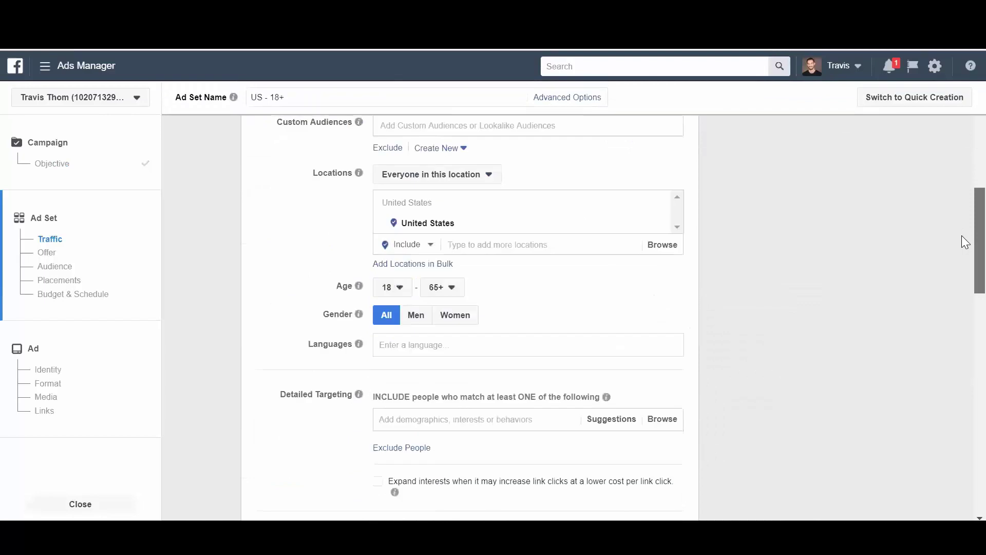
{"action": "scroll", "coordinate": [964, 242], "scroll_direction": "up", "scroll_amount": 4}
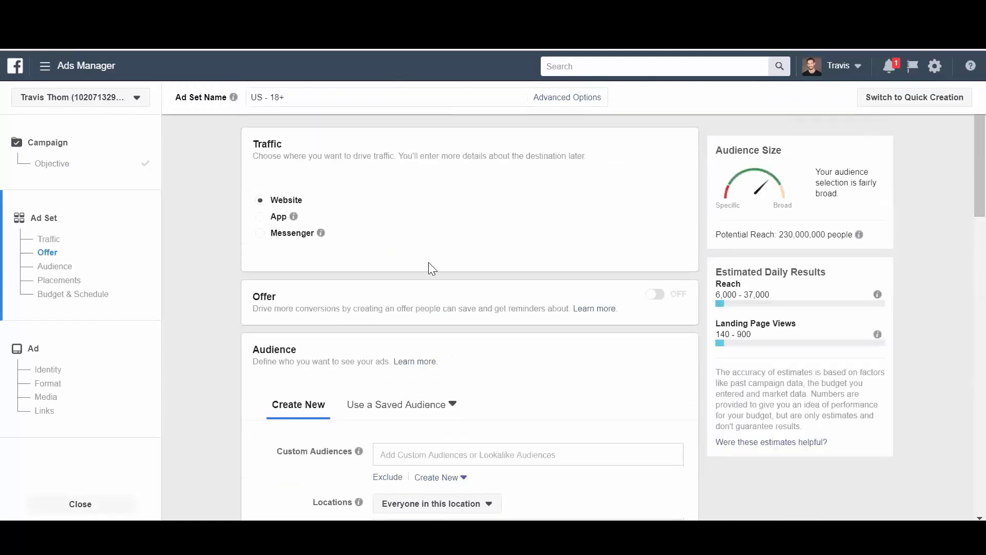
Step: Skip past the default ad set settings to the ad's Identity section
{"action": "left_click", "coordinate": [50, 370]}
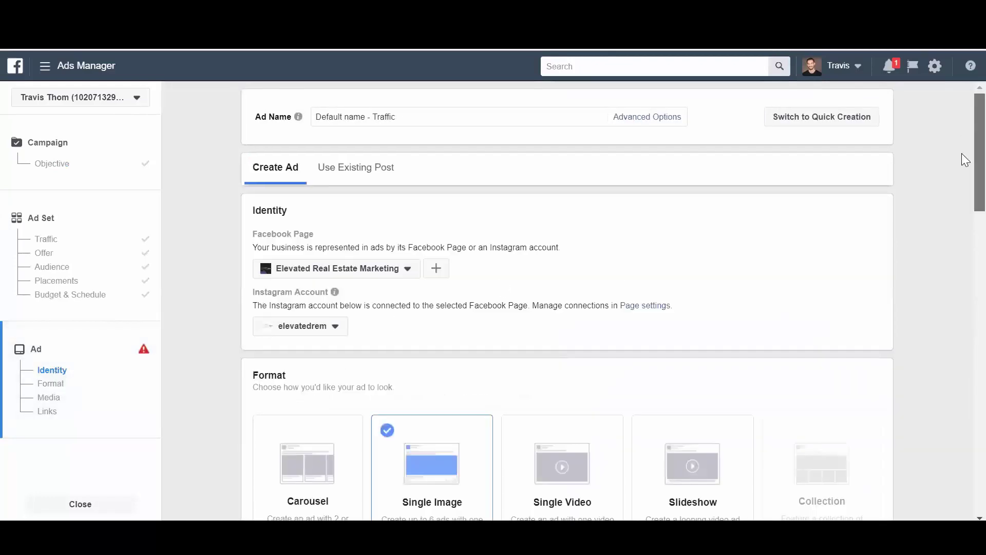
{"action": "scroll", "coordinate": [964, 160], "scroll_direction": "down", "scroll_amount": 2}
{"action": "scroll", "coordinate": [963, 191], "scroll_direction": "down", "scroll_amount": 1}
{"action": "scroll", "coordinate": [964, 214], "scroll_direction": "down", "scroll_amount": 2}
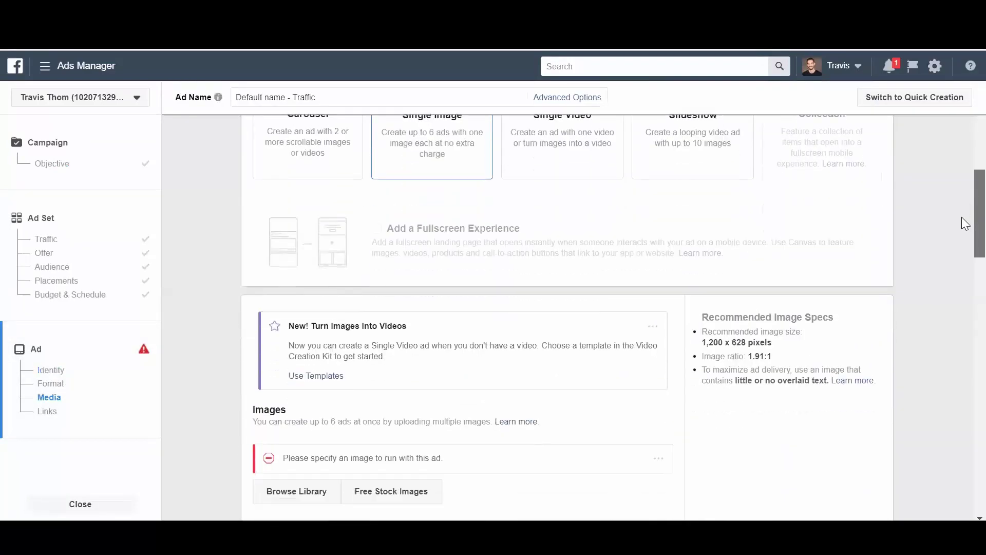
{"action": "scroll", "coordinate": [965, 228], "scroll_direction": "down", "scroll_amount": 1}
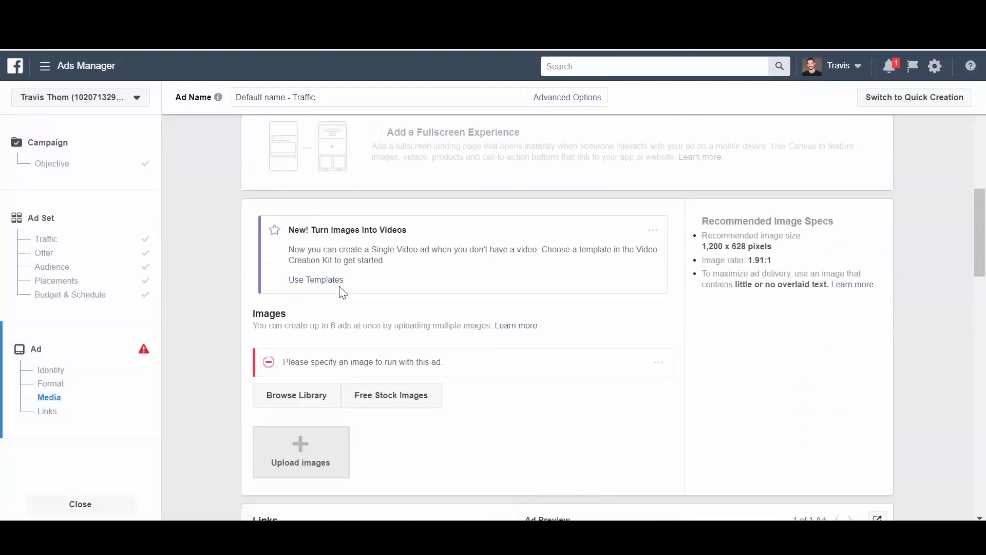
Step: Open the Video Creation Kit via the Use Templates link in the Images section
{"action": "left_click", "coordinate": [332, 283]}
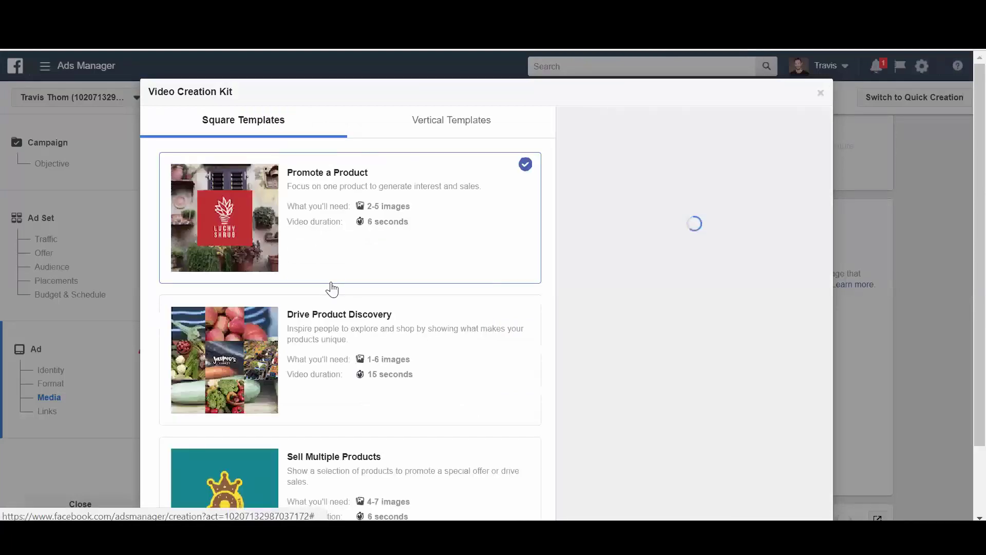
{"action": "scroll", "coordinate": [392, 252], "scroll_direction": "down", "scroll_amount": 3}
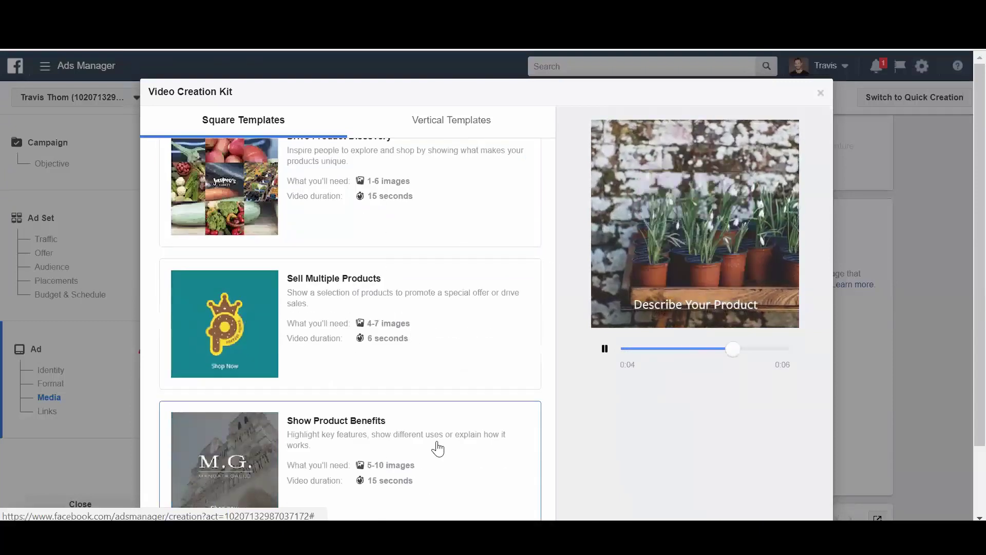
{"action": "scroll", "coordinate": [437, 447], "scroll_direction": "up", "scroll_amount": 3}
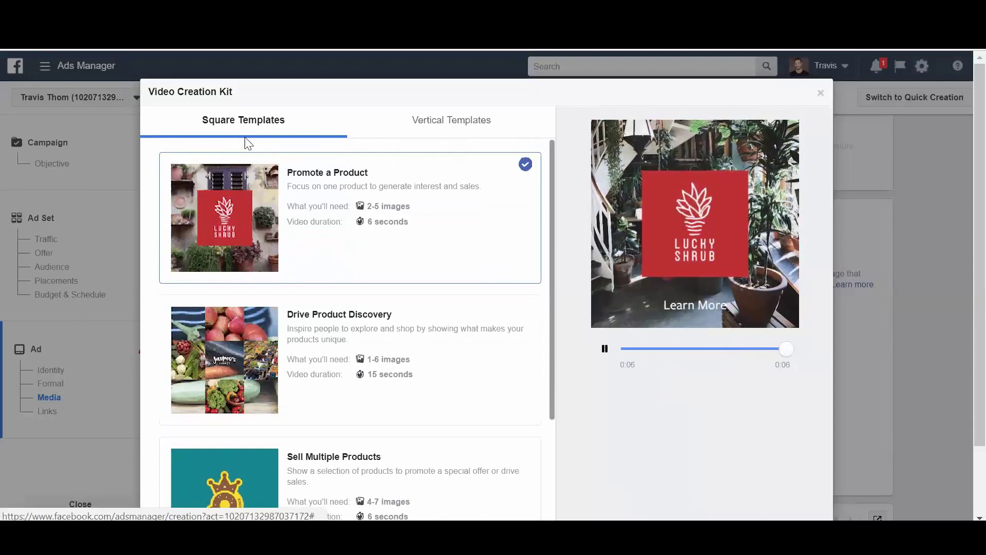
Step: Compare vertical and square templates, then pick the square Show Product Benefits template
{"action": "left_click", "coordinate": [476, 124]}
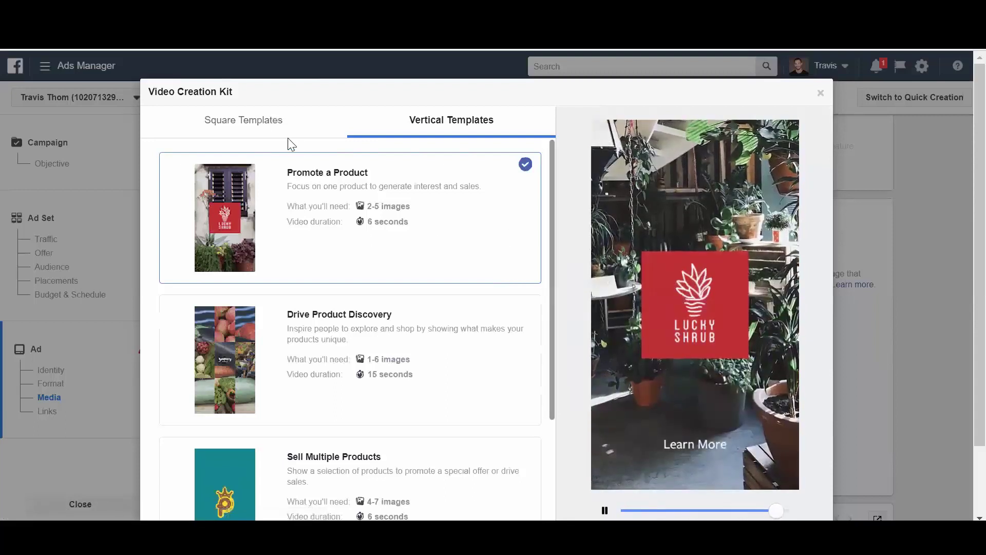
{"action": "left_click", "coordinate": [263, 133]}
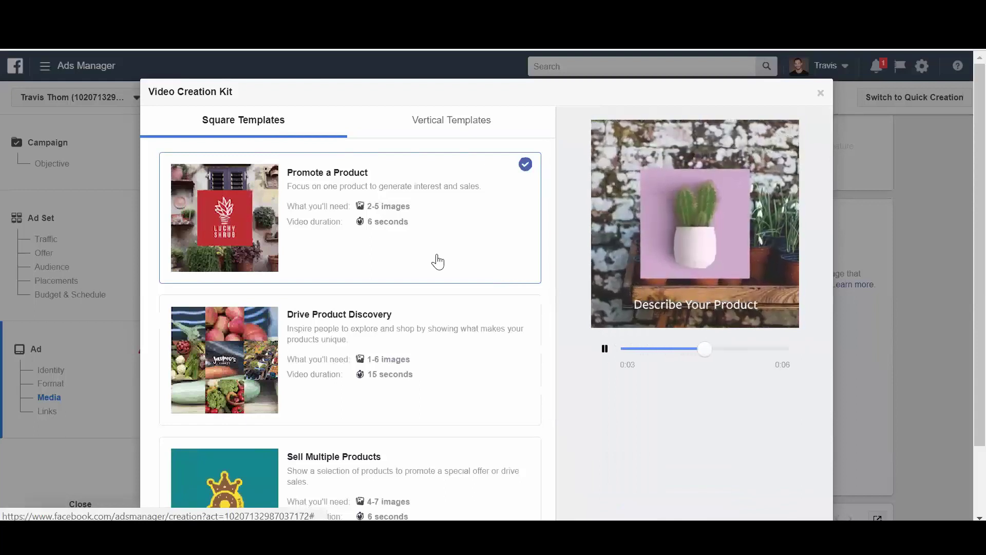
{"action": "scroll", "coordinate": [438, 262], "scroll_direction": "down", "scroll_amount": 3}
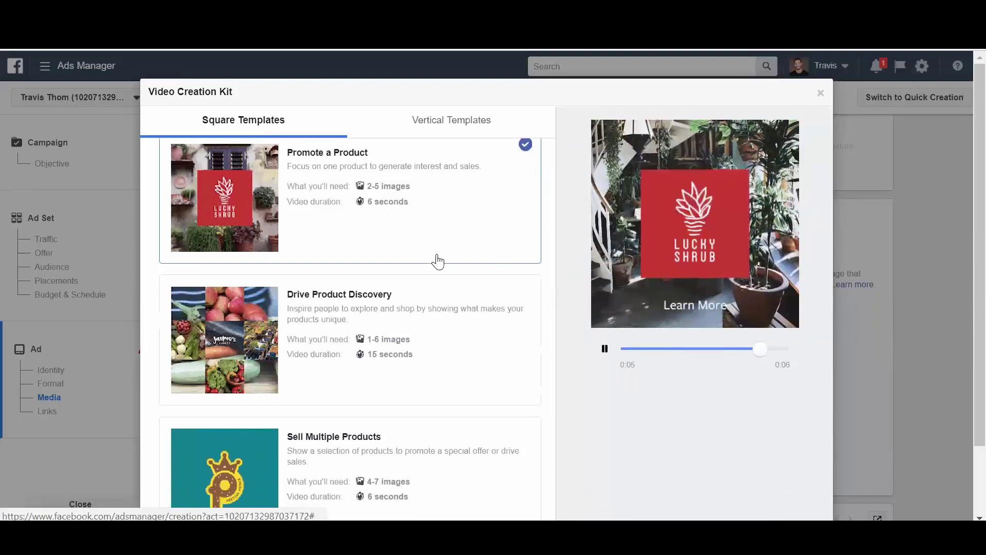
{"action": "left_click", "coordinate": [293, 438]}
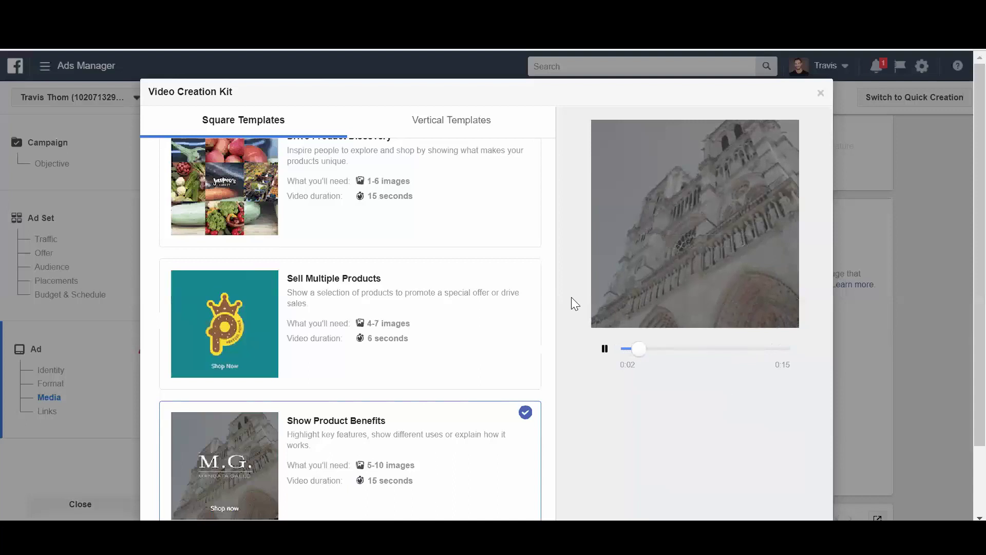
{"action": "scroll", "coordinate": [571, 302], "scroll_direction": "down", "scroll_amount": 1}
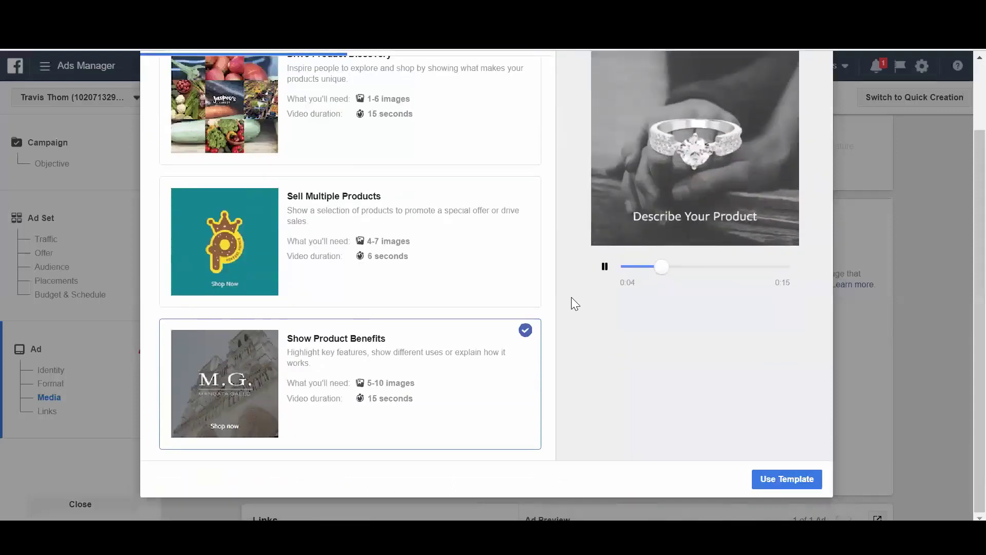
Step: Apply the template, preview Scenes 1–3, and open Scene 1's background image picker
{"action": "left_click", "coordinate": [787, 481]}
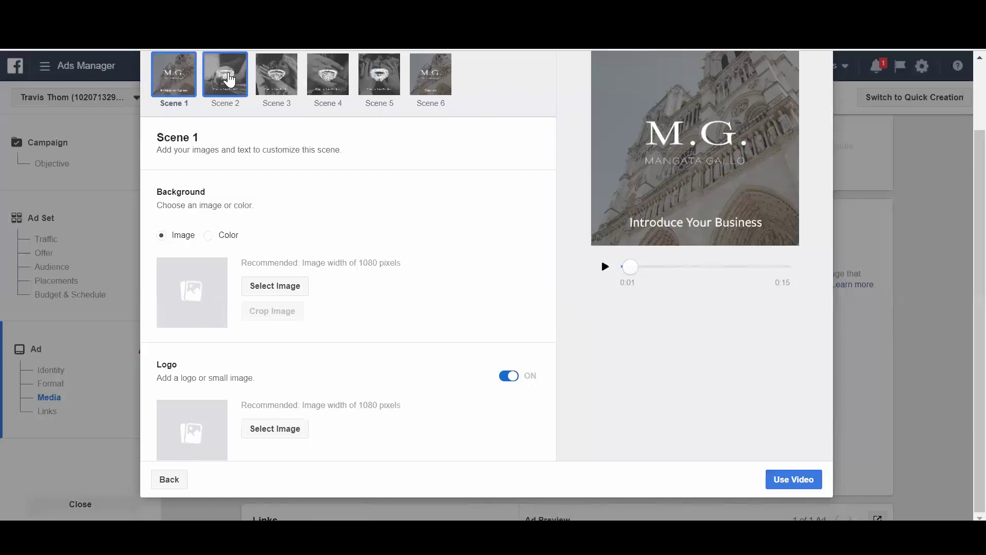
{"action": "left_click", "coordinate": [225, 75]}
{"action": "left_click", "coordinate": [185, 78]}
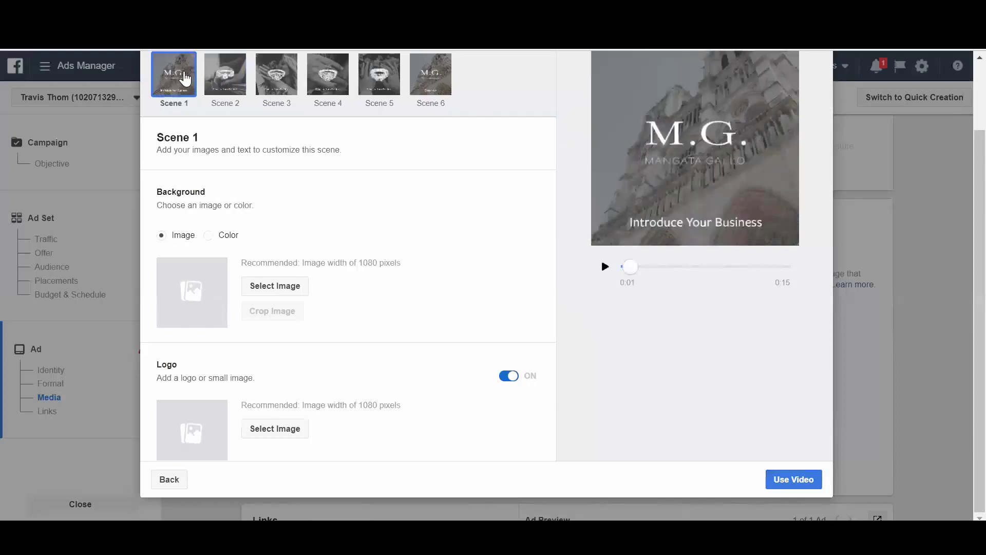
{"action": "left_click", "coordinate": [212, 77]}
{"action": "left_click", "coordinate": [265, 84]}
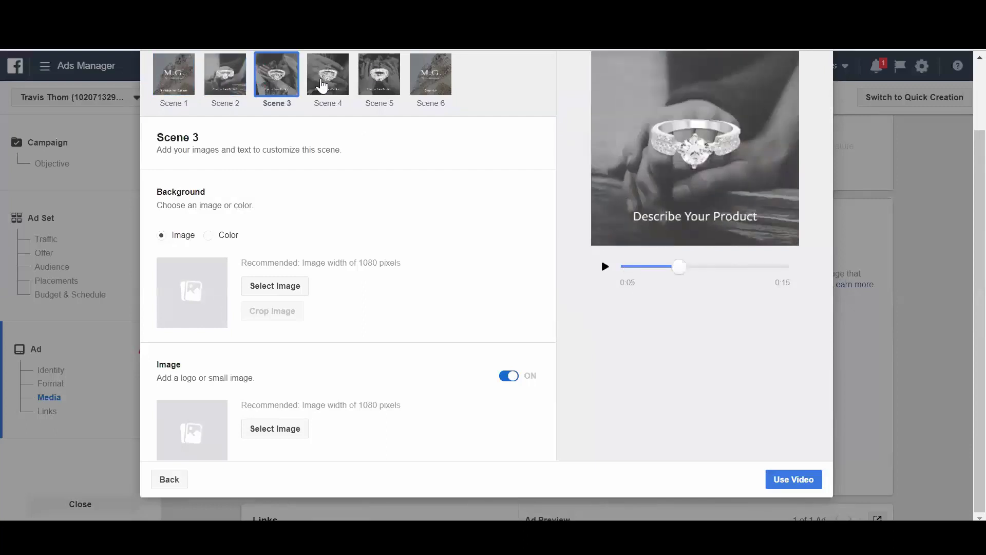
{"action": "left_click", "coordinate": [156, 90]}
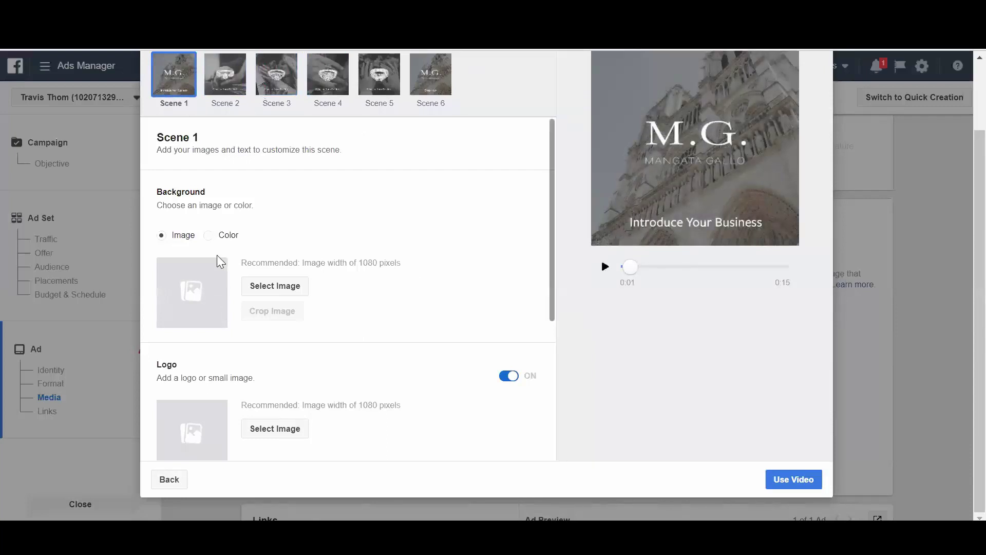
{"action": "left_click", "coordinate": [272, 292]}
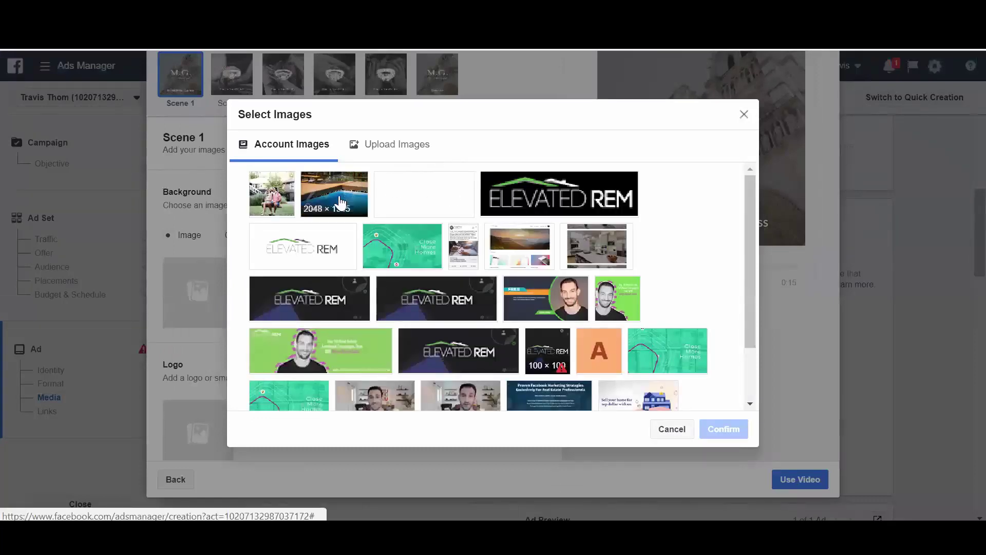
Step: Set the swimming pool account image as Scene 1's background
{"action": "left_click", "coordinate": [335, 197]}
{"action": "left_click", "coordinate": [708, 430]}
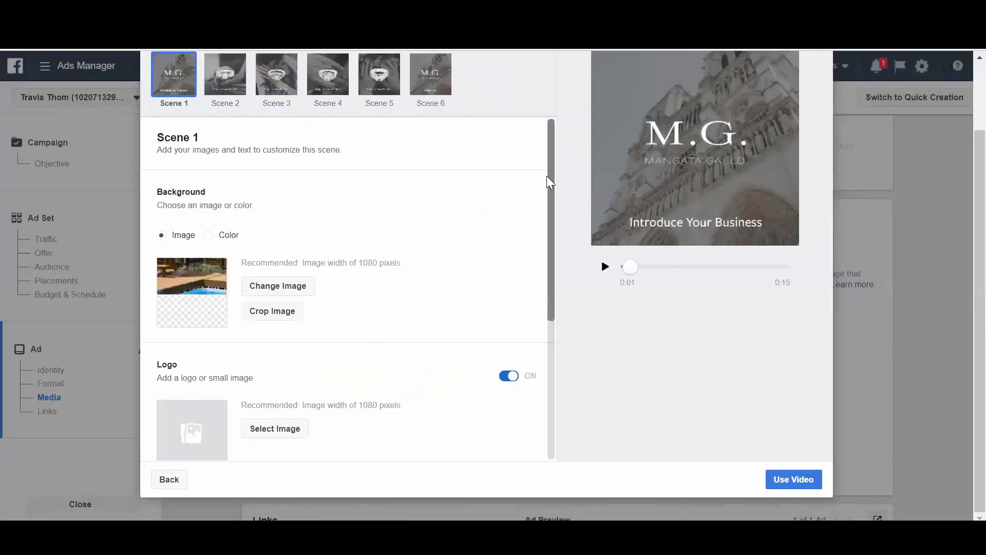
{"action": "left_click_drag", "start_coordinate": [551, 194], "coordinate": [551, 278]}
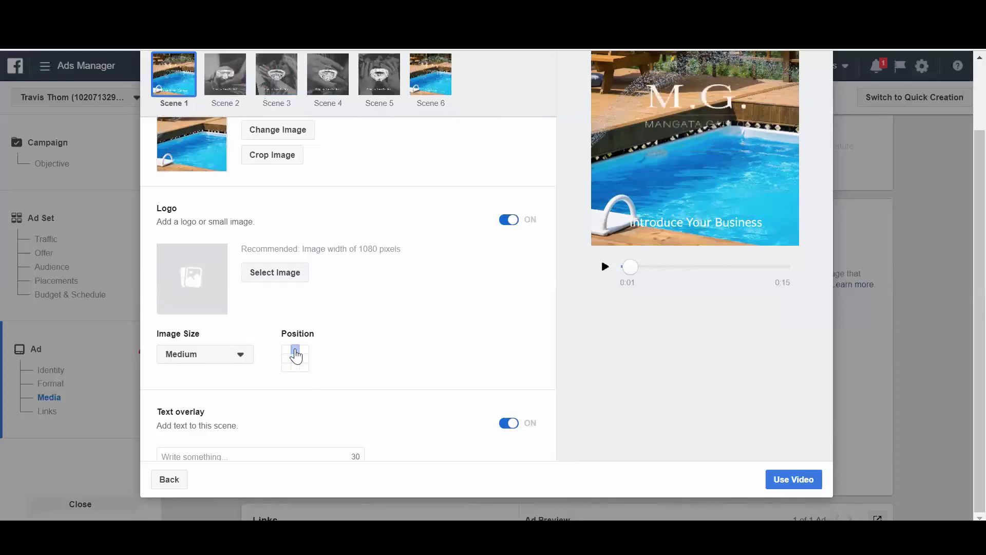
{"action": "left_click", "coordinate": [295, 353]}
{"action": "left_click", "coordinate": [295, 363]}
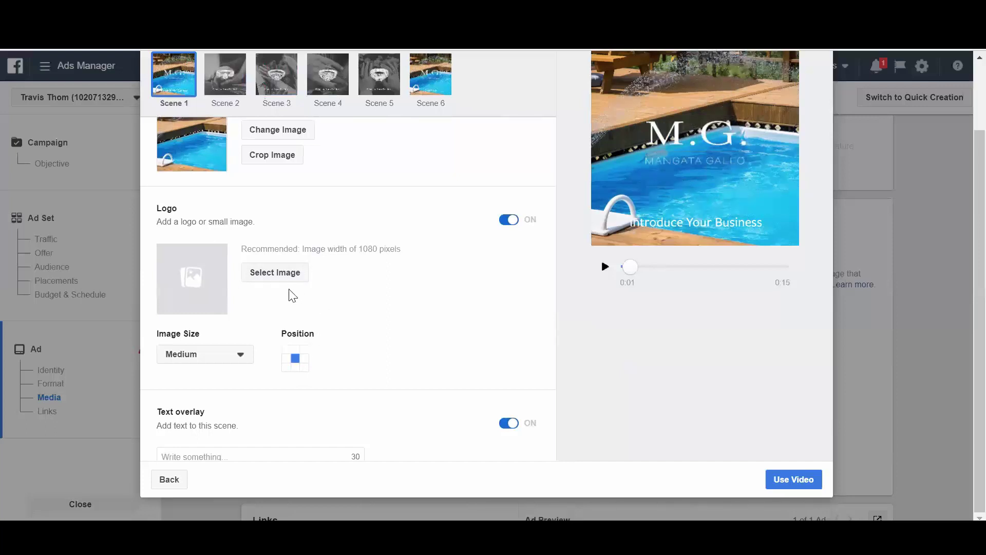
{"action": "left_click", "coordinate": [507, 221]}
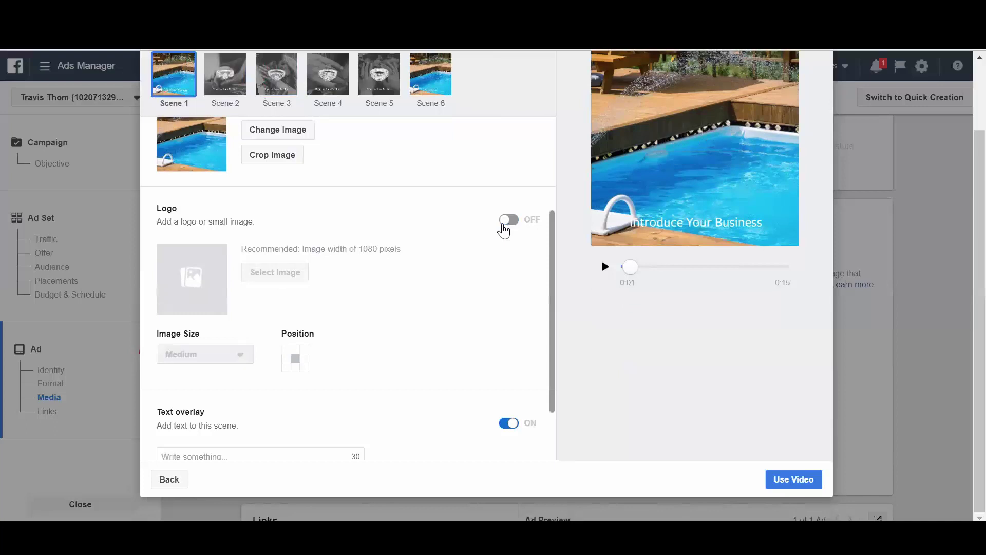
{"action": "left_click", "coordinate": [507, 221]}
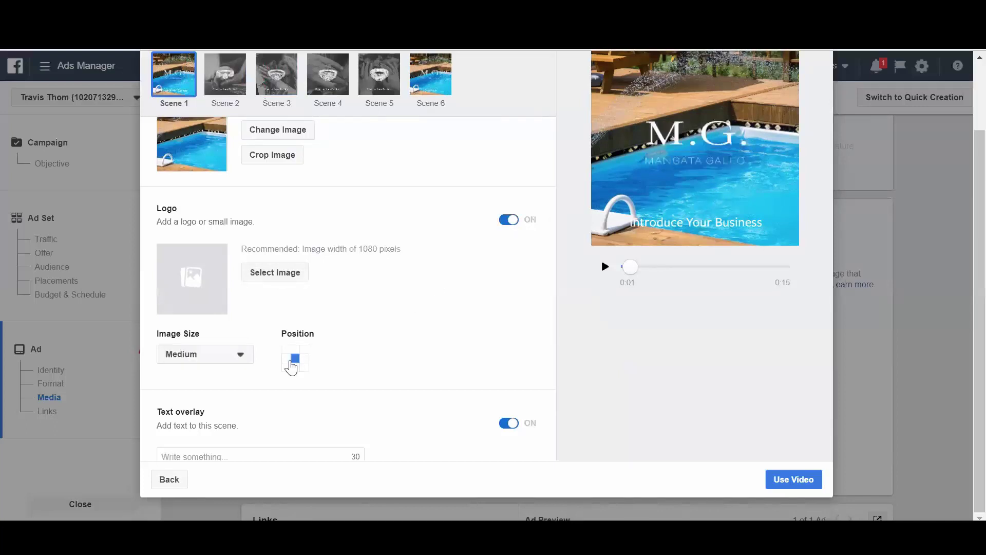
{"action": "left_click", "coordinate": [245, 364]}
{"action": "left_click", "coordinate": [220, 426]}
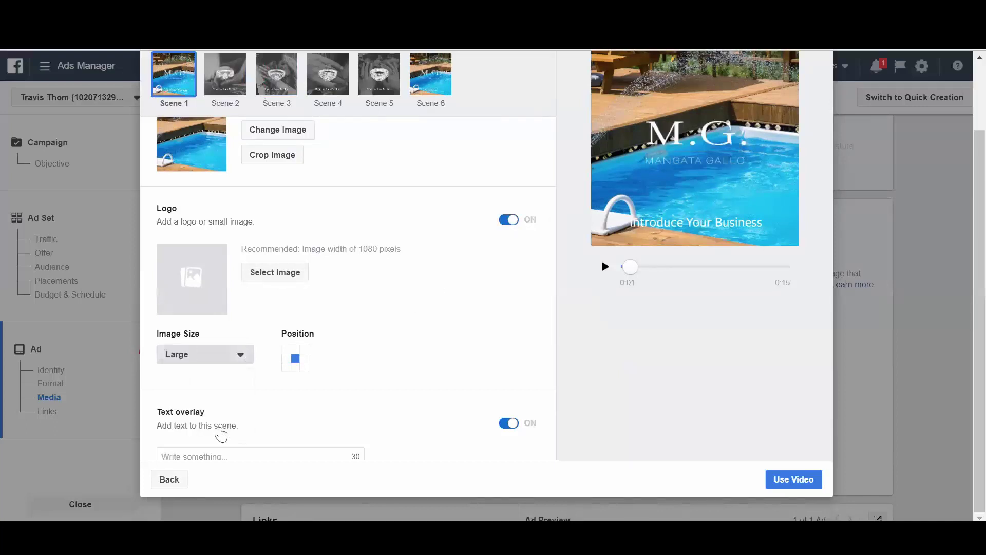
{"action": "left_click", "coordinate": [241, 357]}
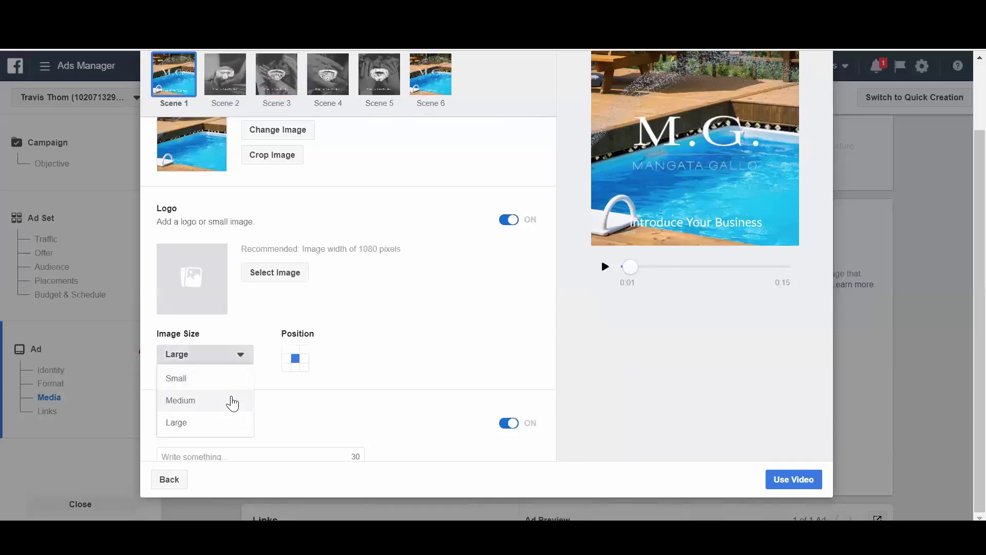
{"action": "left_click", "coordinate": [232, 379]}
{"action": "left_click", "coordinate": [238, 359]}
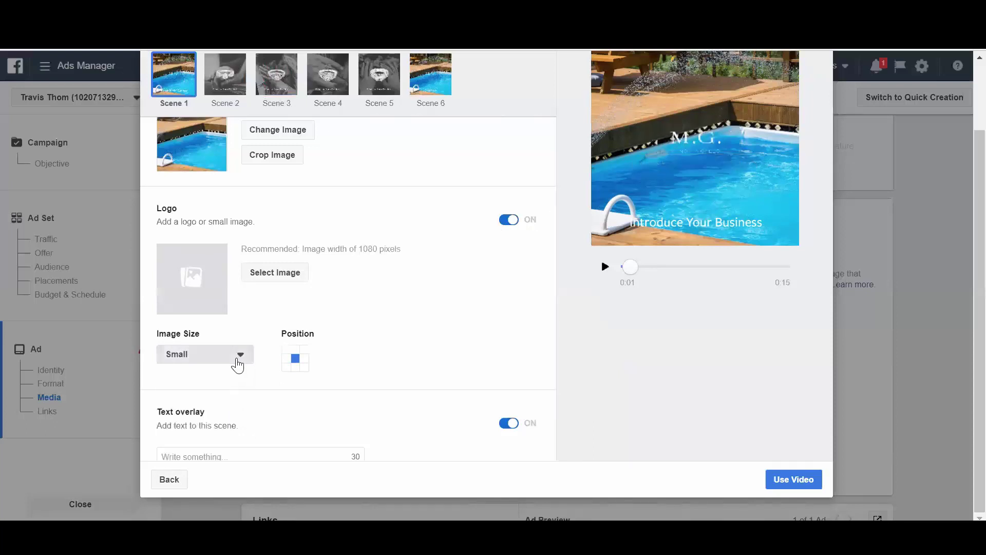
{"action": "left_click", "coordinate": [228, 400]}
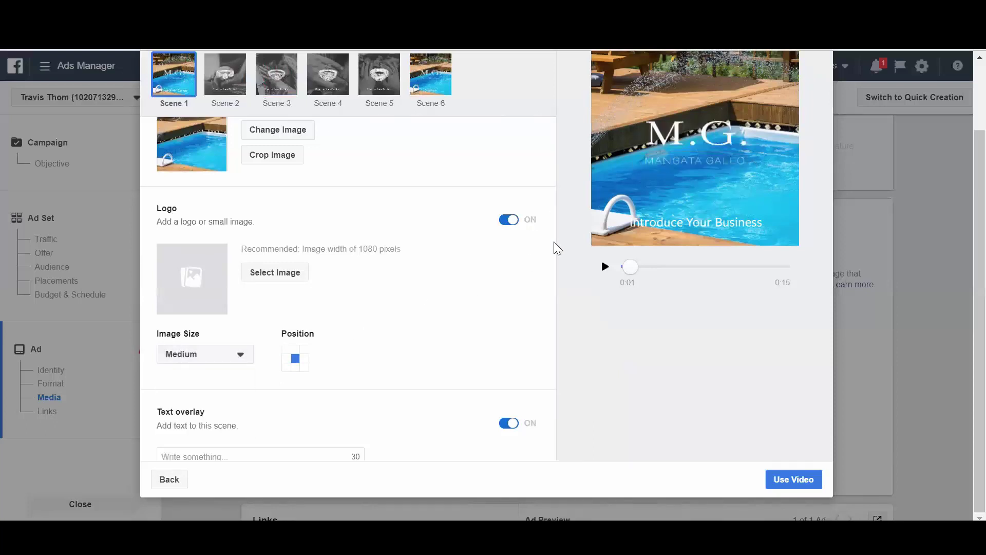
{"action": "scroll", "coordinate": [552, 262], "scroll_direction": "down", "scroll_amount": 1}
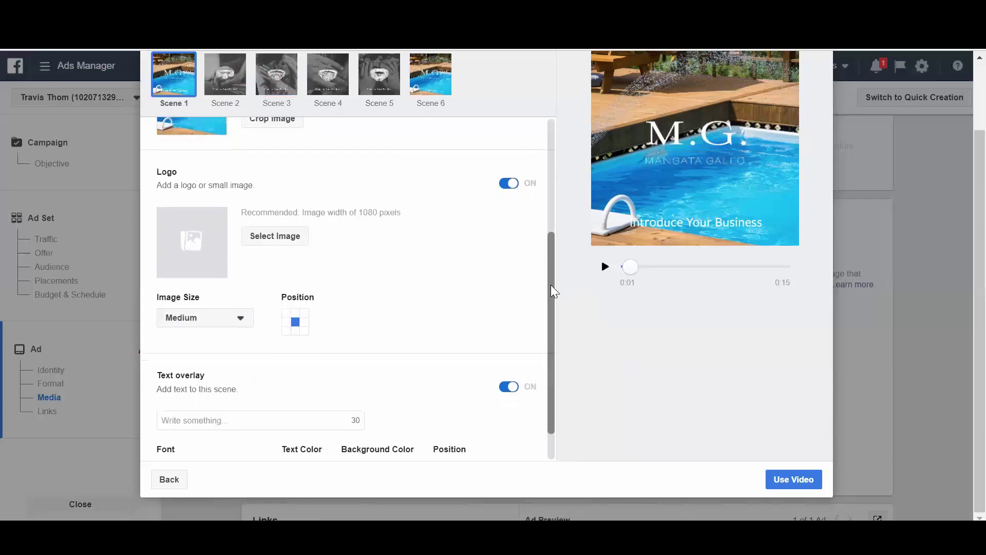
{"action": "scroll", "coordinate": [553, 309], "scroll_direction": "down", "scroll_amount": 1}
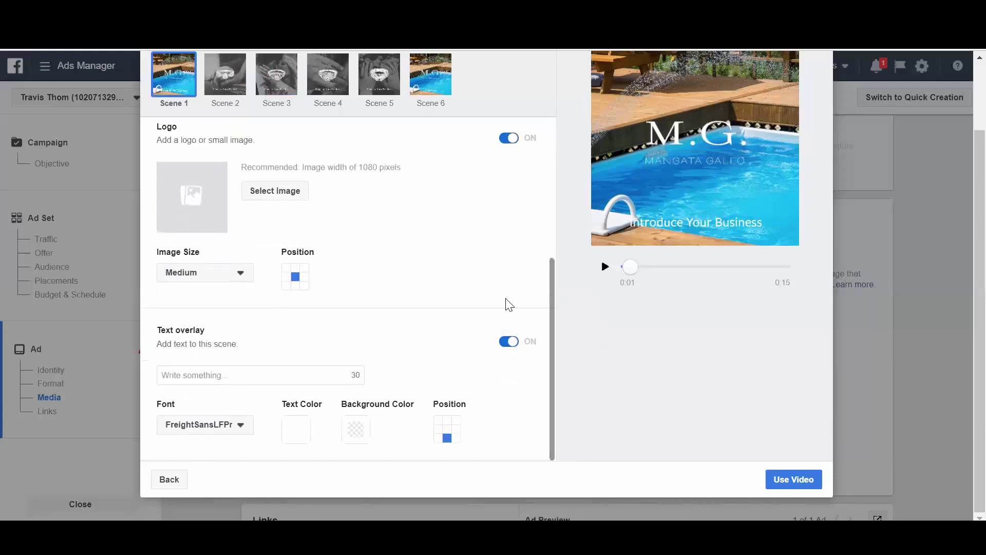
{"action": "left_click", "coordinate": [321, 378]}
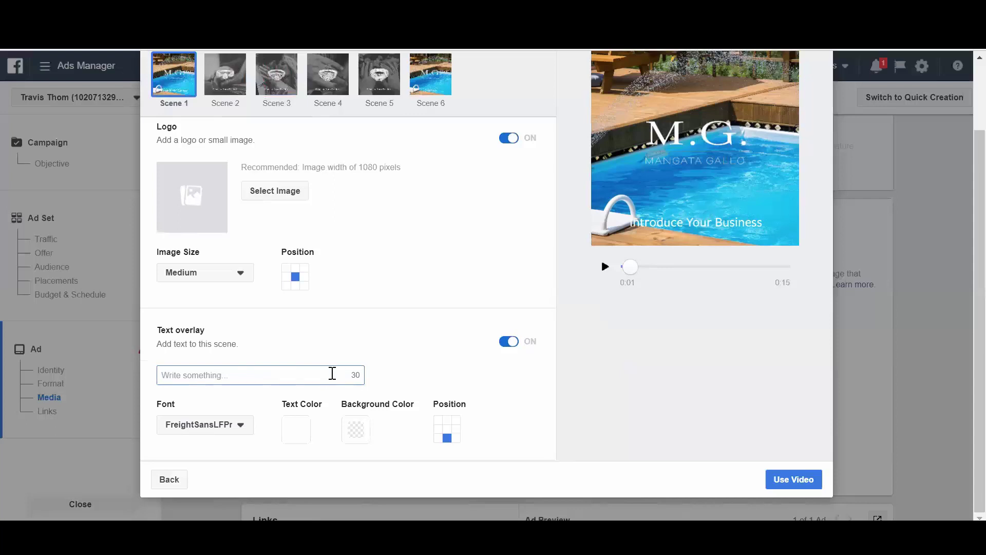
{"action": "type", "text": "5"}
{"action": "type", "text": "545 "}
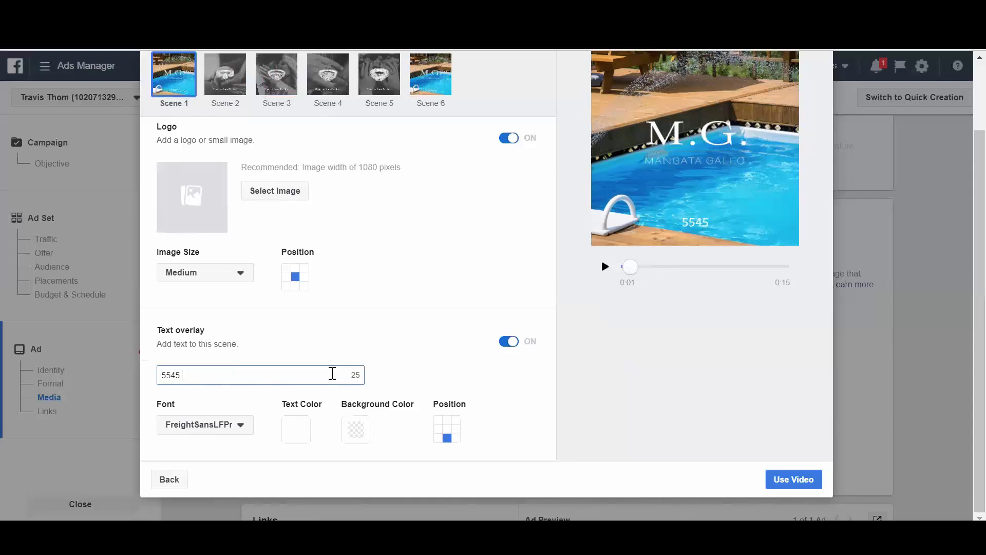
{"action": "type", "text": "Eakes R"}
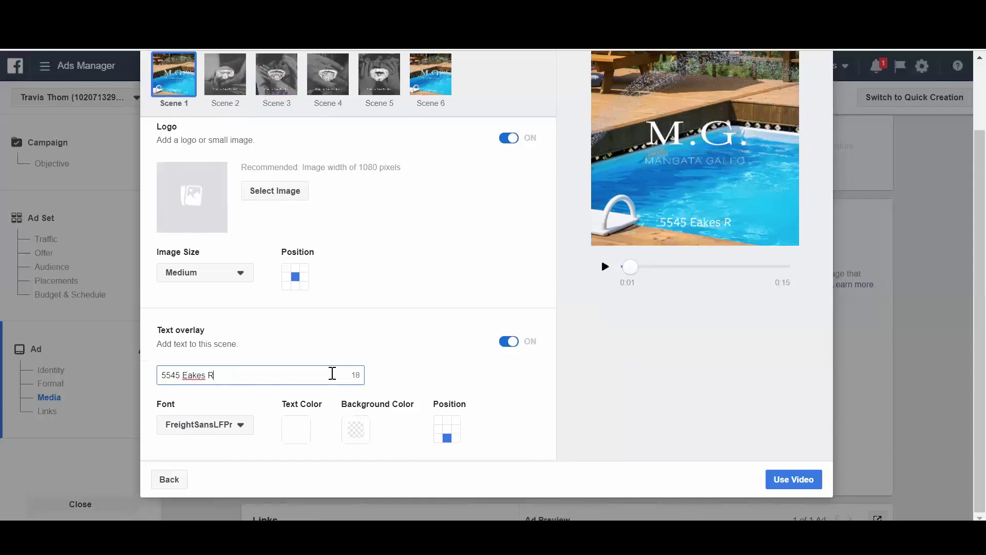
{"action": "type", "text": "oad"}
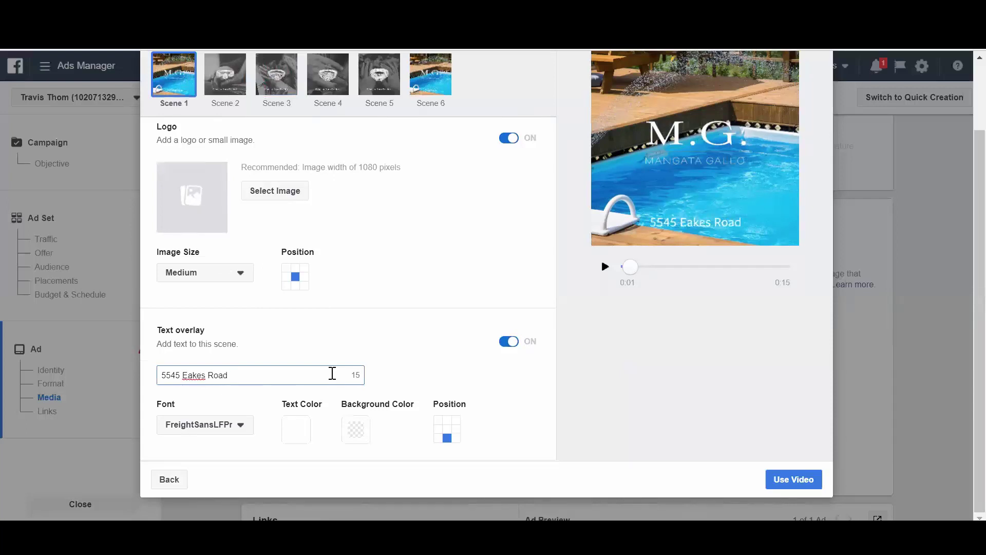
{"action": "left_click", "coordinate": [368, 352]}
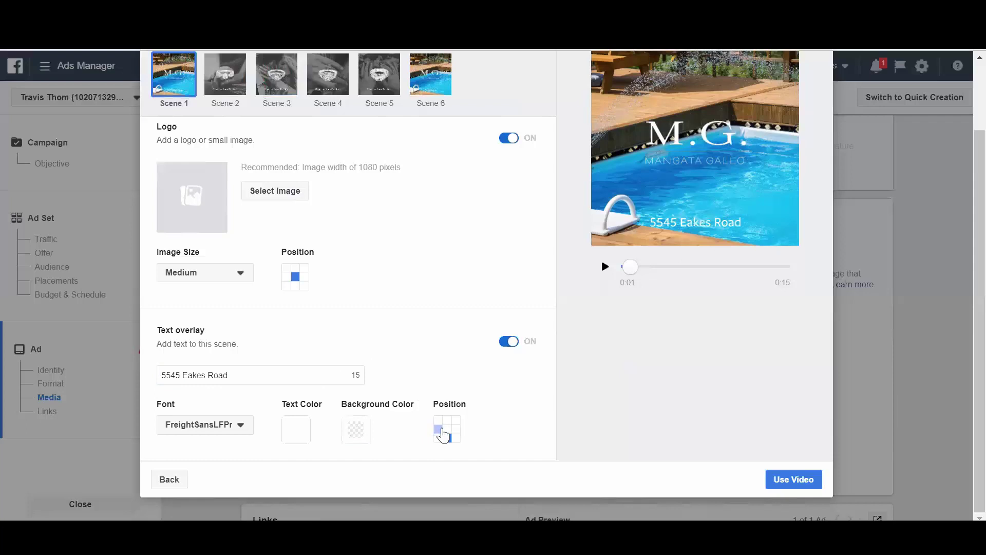
{"action": "left_click", "coordinate": [446, 431]}
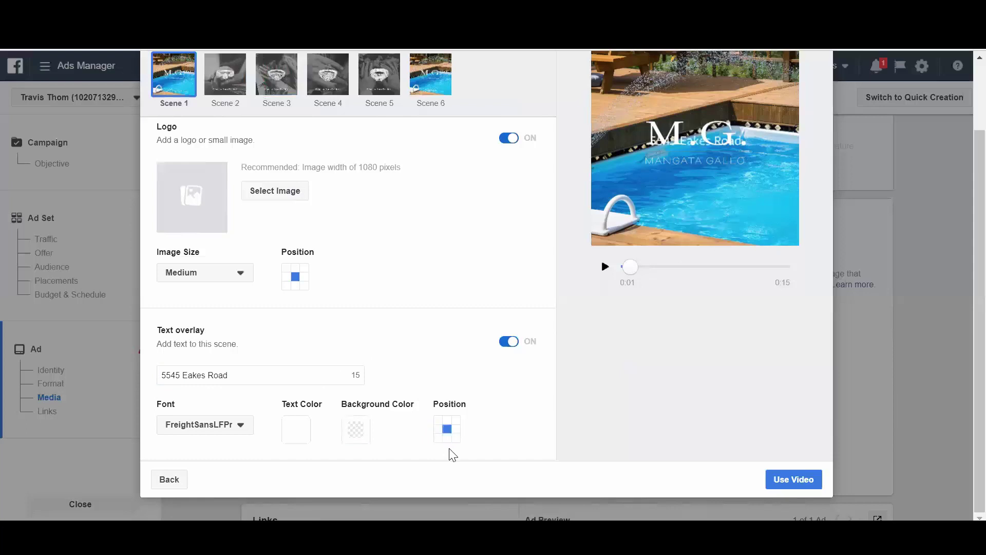
{"action": "left_click", "coordinate": [447, 439]}
{"action": "scroll", "coordinate": [530, 378], "scroll_direction": "up", "scroll_amount": 5}
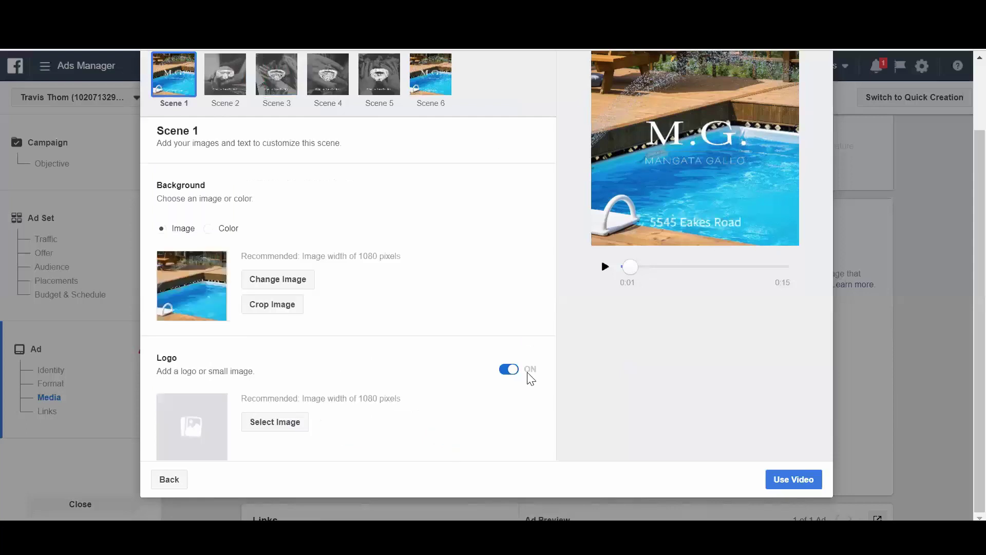
Step: Switch to Scene 2 and turn off its ring overlay image
{"action": "left_click", "coordinate": [218, 74]}
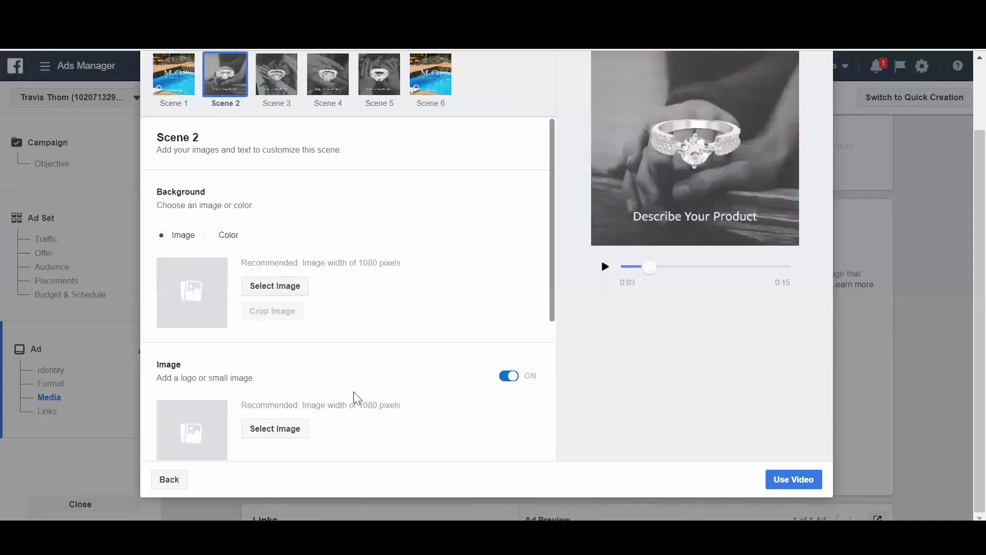
{"action": "left_click", "coordinate": [508, 377]}
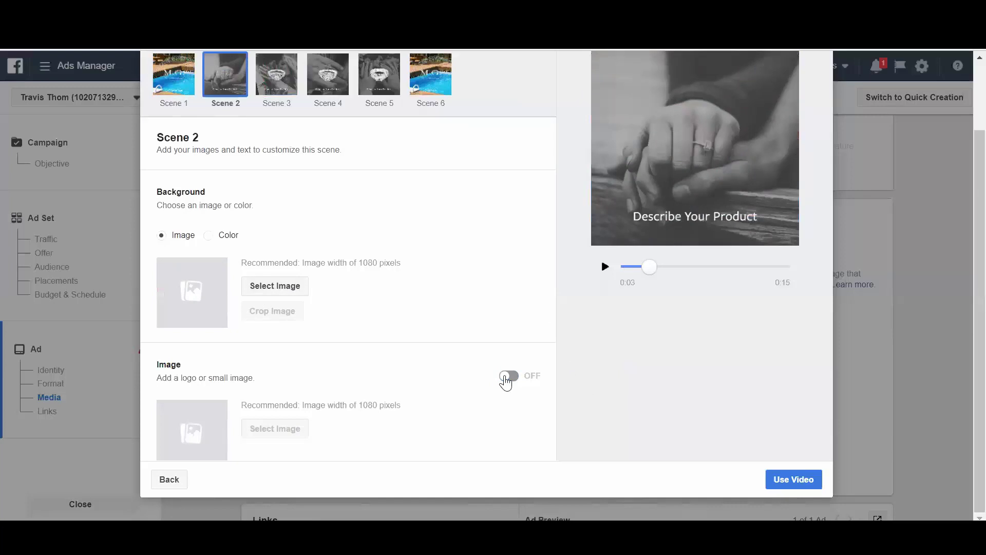
{"action": "left_click", "coordinate": [507, 380]}
{"action": "left_click", "coordinate": [506, 381]}
{"action": "scroll", "coordinate": [506, 381], "scroll_direction": "down", "scroll_amount": 2}
{"action": "scroll", "coordinate": [506, 381], "scroll_direction": "down", "scroll_amount": 2}
{"action": "scroll", "coordinate": [506, 381], "scroll_direction": "up", "scroll_amount": 4}
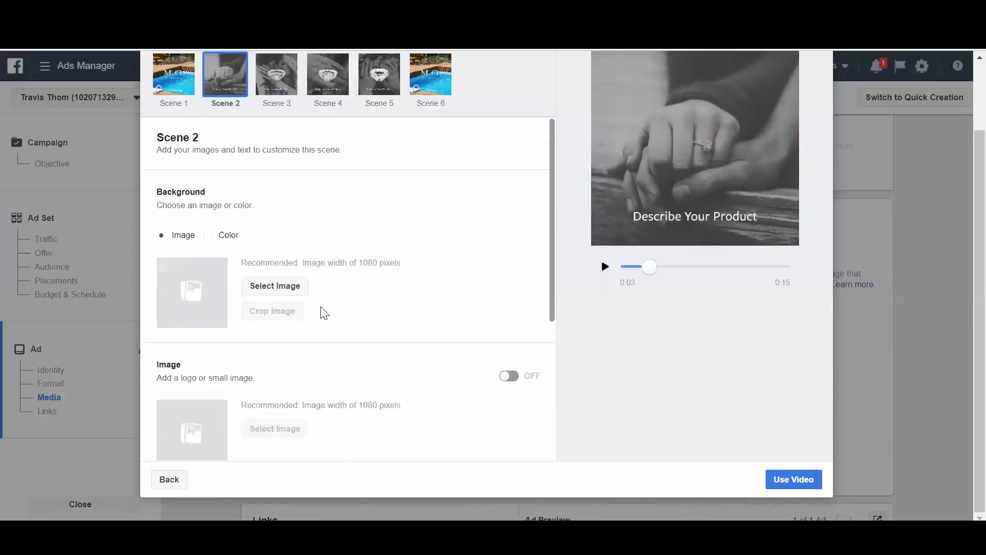
Step: Set the house exterior photo as Scene 2's background
{"action": "left_click", "coordinate": [275, 288]}
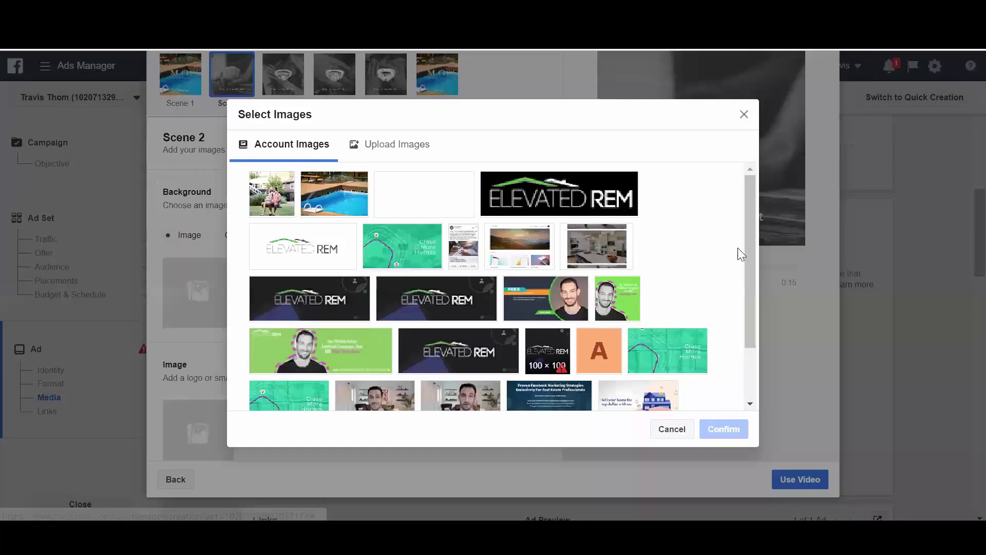
{"action": "left_click_drag", "start_coordinate": [753, 236], "coordinate": [749, 331]}
{"action": "scroll", "coordinate": [746, 331], "scroll_direction": "down", "scroll_amount": 1}
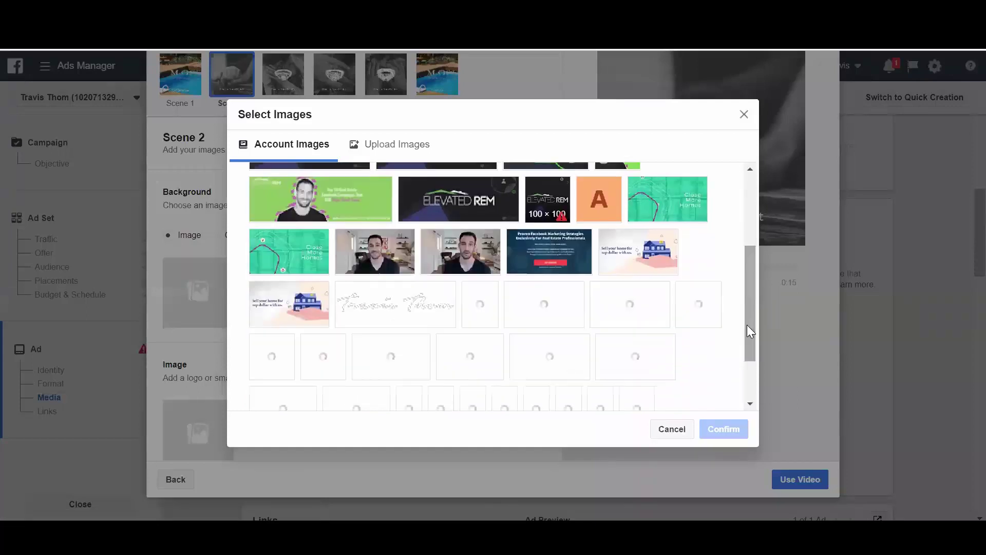
{"action": "left_click", "coordinate": [469, 358]}
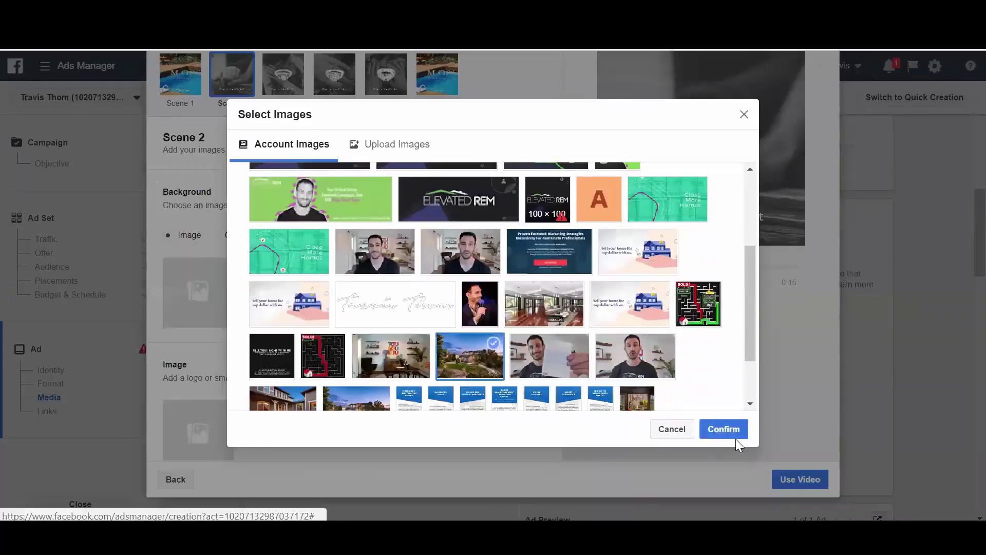
{"action": "left_click", "coordinate": [724, 428]}
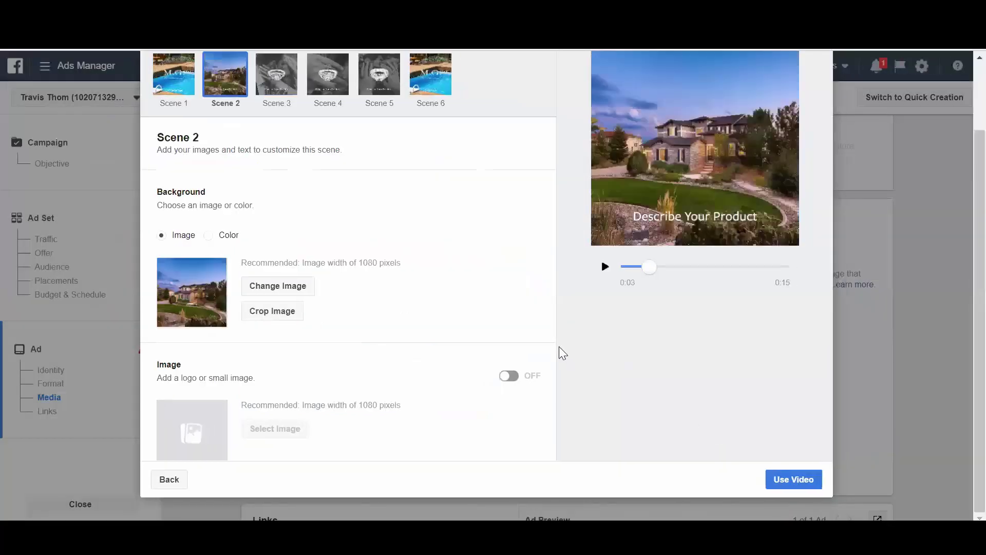
{"action": "scroll", "coordinate": [529, 328], "scroll_direction": "down", "scroll_amount": 1}
{"action": "scroll", "coordinate": [529, 328], "scroll_direction": "up", "scroll_amount": 1}
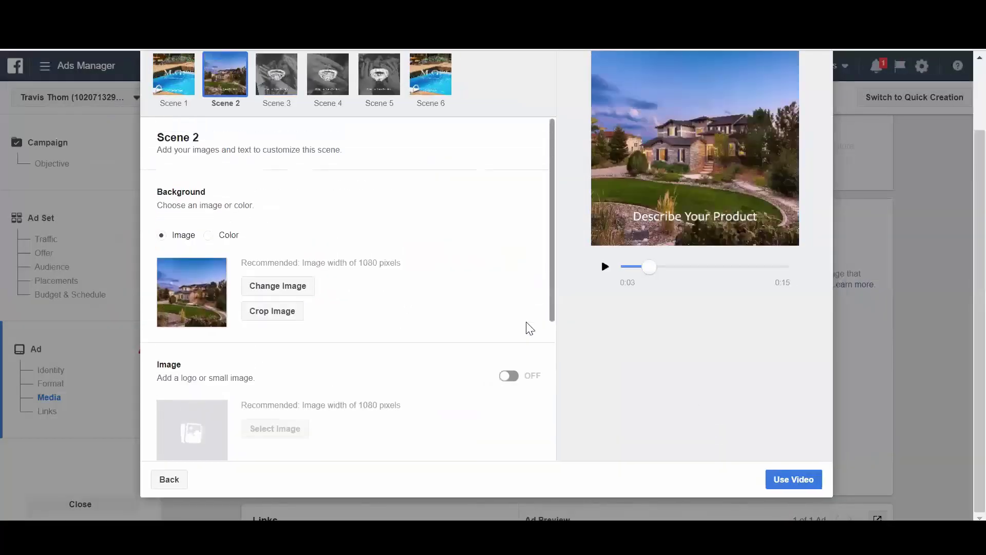
{"action": "scroll", "coordinate": [529, 329], "scroll_direction": "down", "scroll_amount": 3}
{"action": "scroll", "coordinate": [529, 328], "scroll_direction": "down", "scroll_amount": 1}
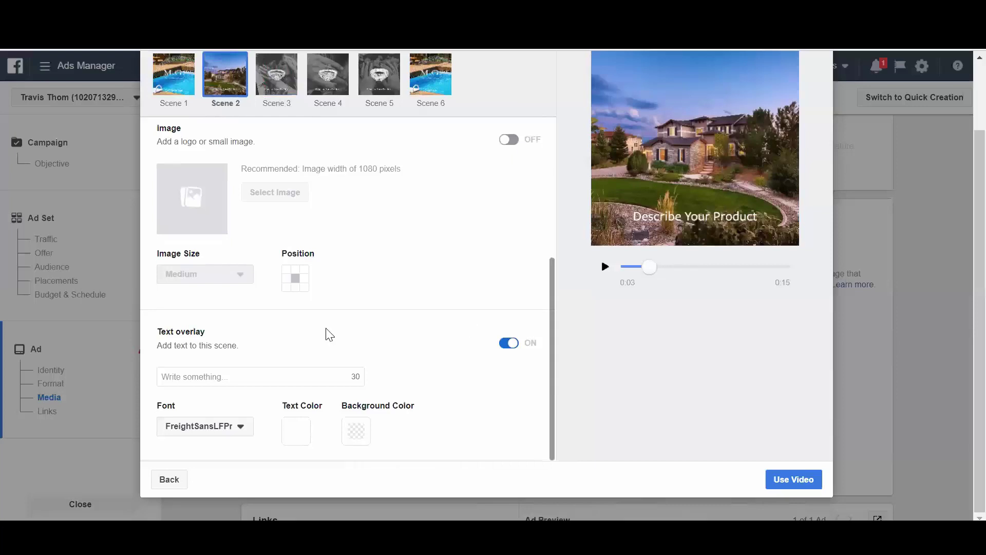
Step: Enter 'Amazing Views' in Scene 2's Text overlay field
{"action": "left_click", "coordinate": [275, 379]}
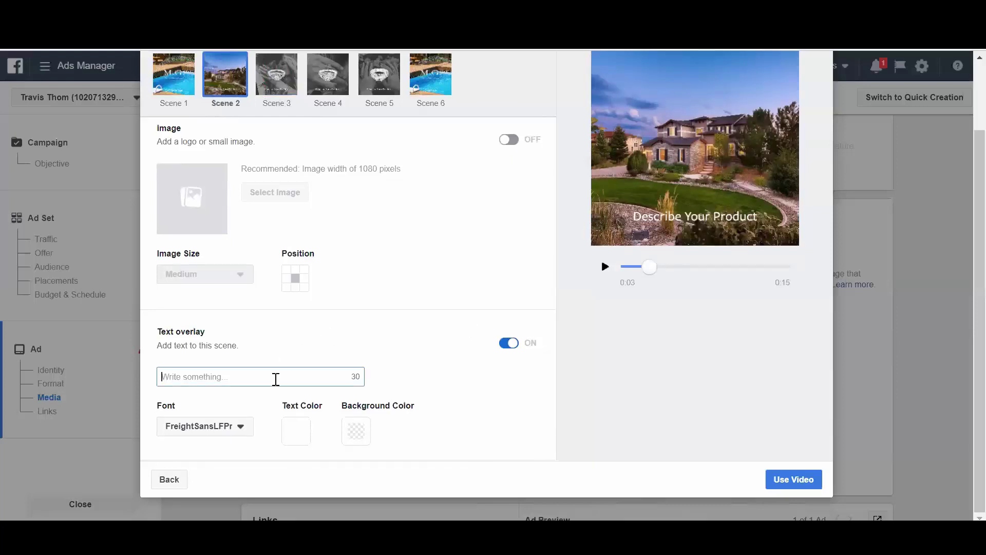
{"action": "type", "text": "Ama"}
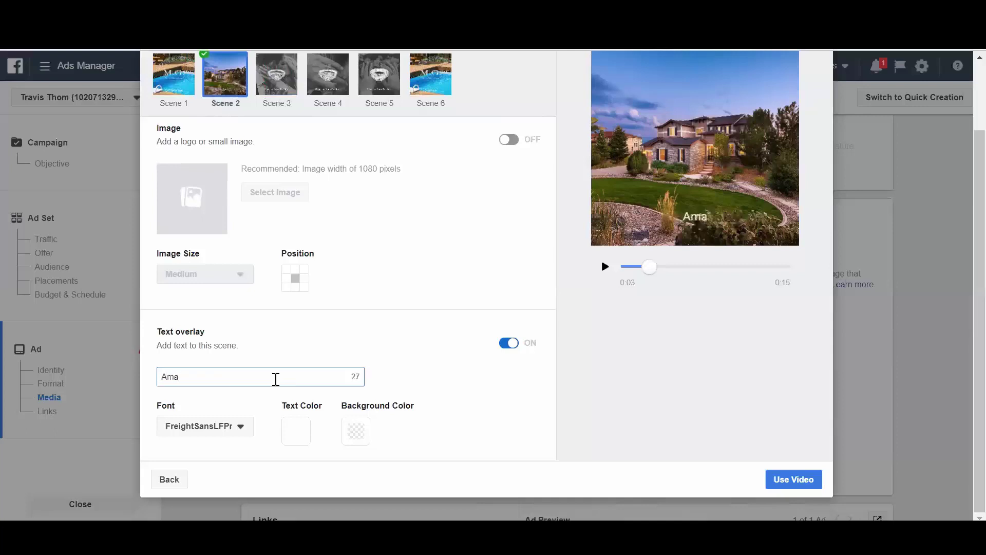
{"action": "type", "text": "zing Views"}
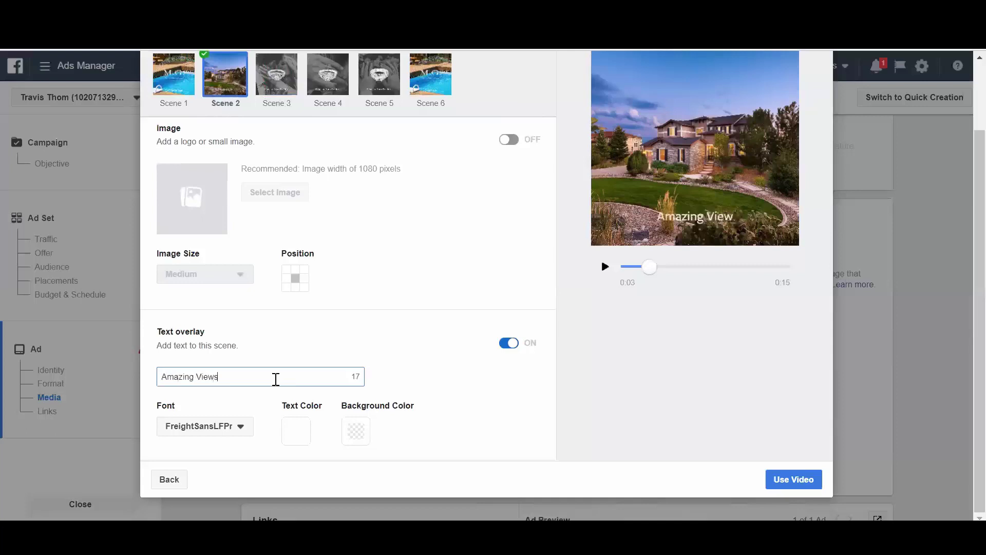
{"action": "left_click", "coordinate": [428, 356]}
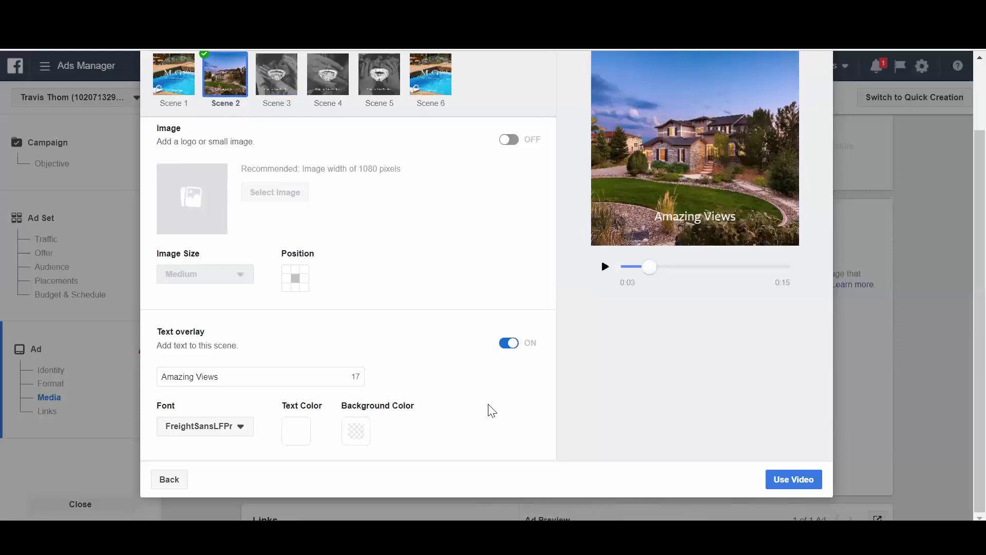
{"action": "scroll", "coordinate": [489, 410], "scroll_direction": "up", "scroll_amount": 2}
{"action": "scroll", "coordinate": [489, 410], "scroll_direction": "down", "scroll_amount": 1}
{"action": "scroll", "coordinate": [488, 410], "scroll_direction": "down", "scroll_amount": 2}
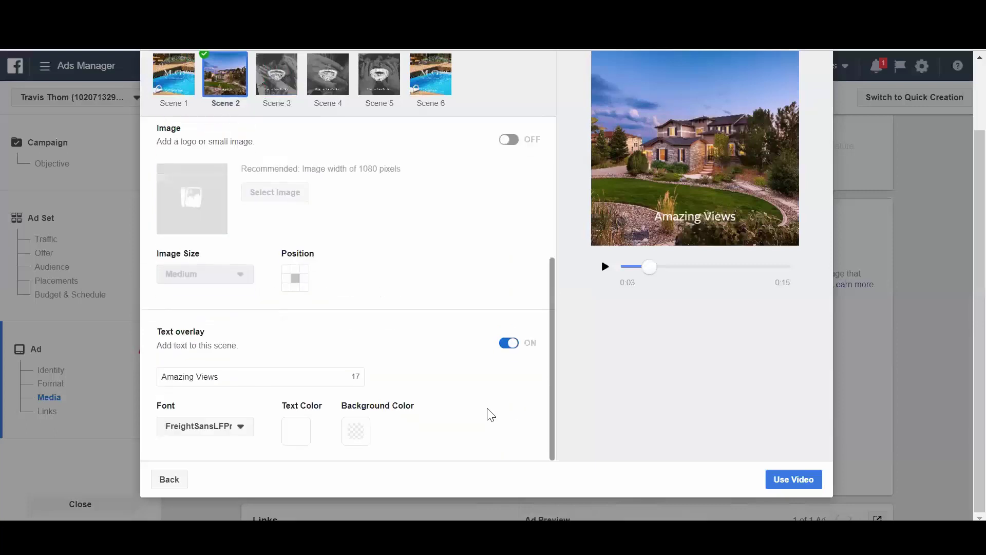
{"action": "scroll", "coordinate": [485, 412], "scroll_direction": "up", "scroll_amount": 1}
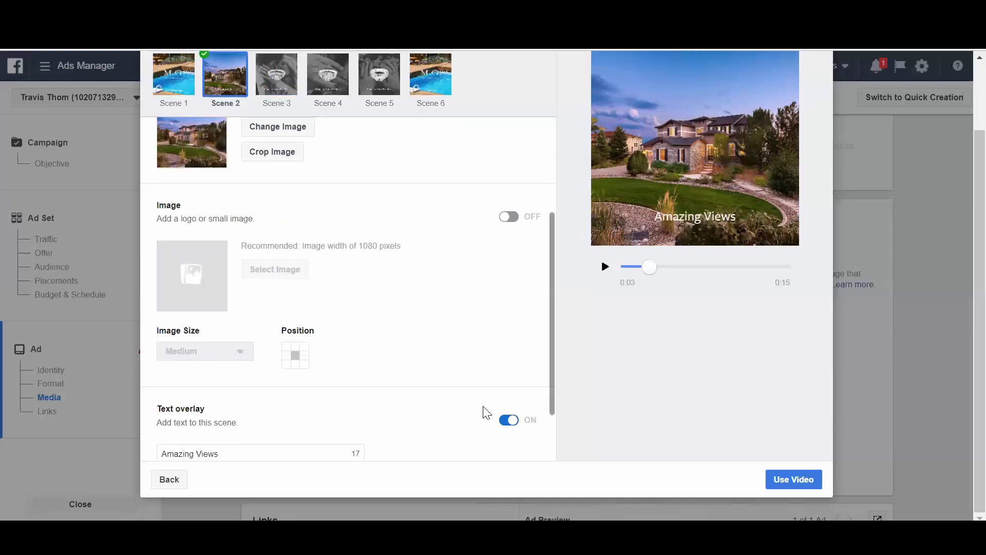
{"action": "scroll", "coordinate": [485, 412], "scroll_direction": "up", "scroll_amount": 2}
Step: Turn off Scene 3's ring logo and set the couple-on-a-swing photo as background
{"action": "left_click", "coordinate": [275, 91]}
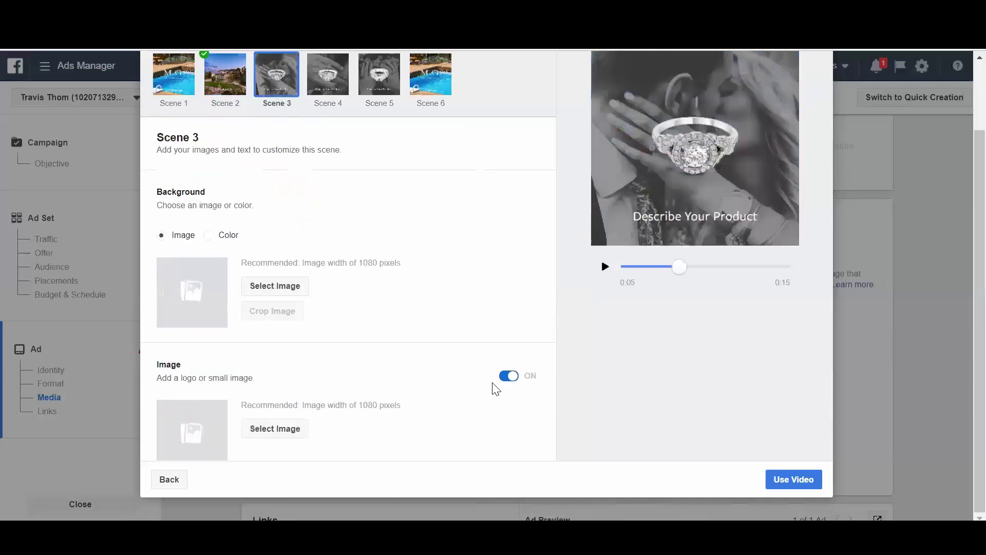
{"action": "left_click", "coordinate": [509, 377]}
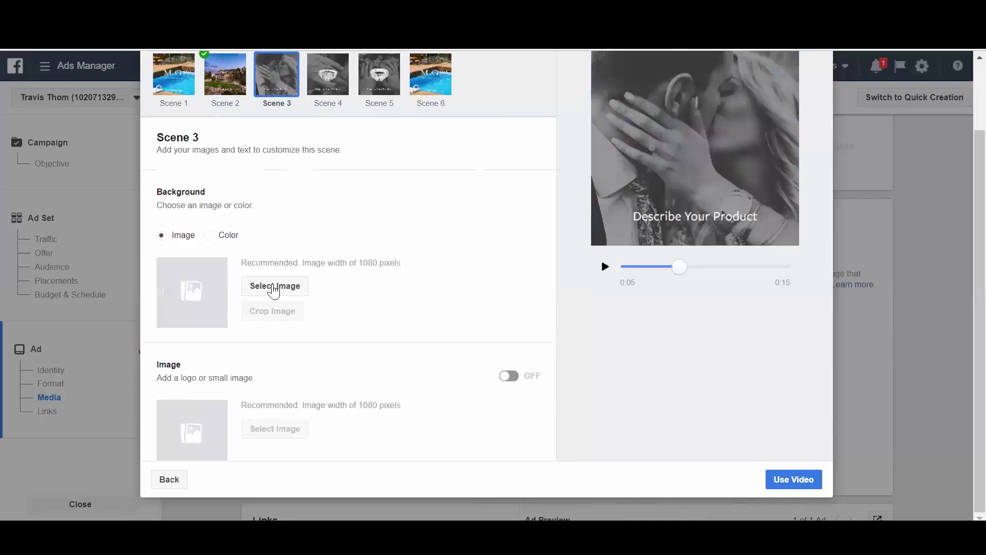
{"action": "left_click", "coordinate": [273, 287]}
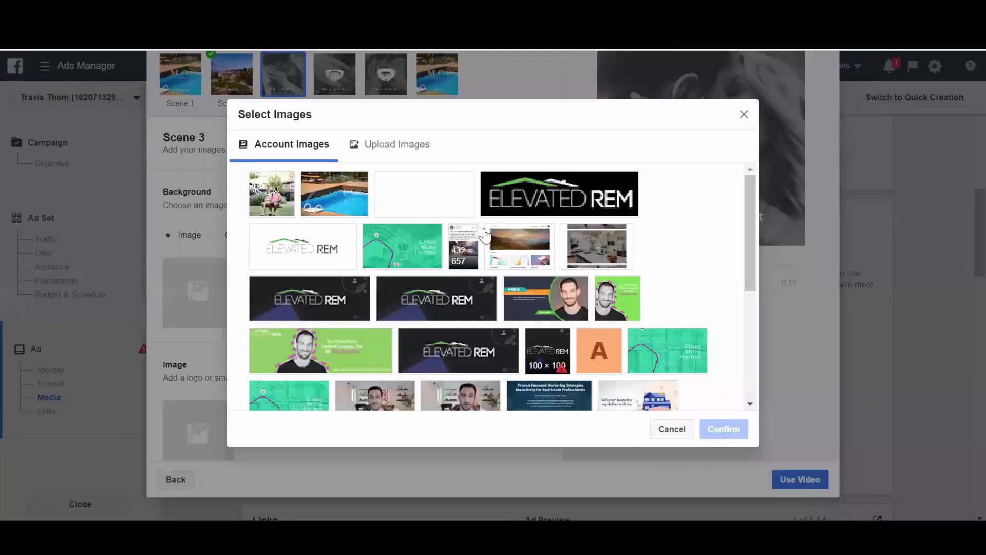
{"action": "left_click", "coordinate": [749, 315]}
{"action": "left_click_drag", "start_coordinate": [749, 315], "coordinate": [746, 355]}
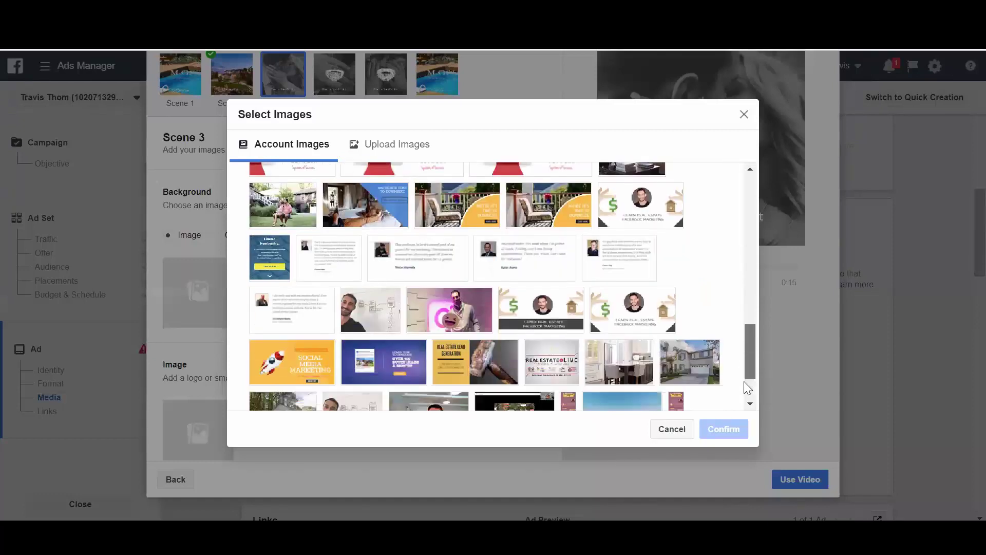
{"action": "left_click_drag", "start_coordinate": [746, 355], "coordinate": [737, 436]}
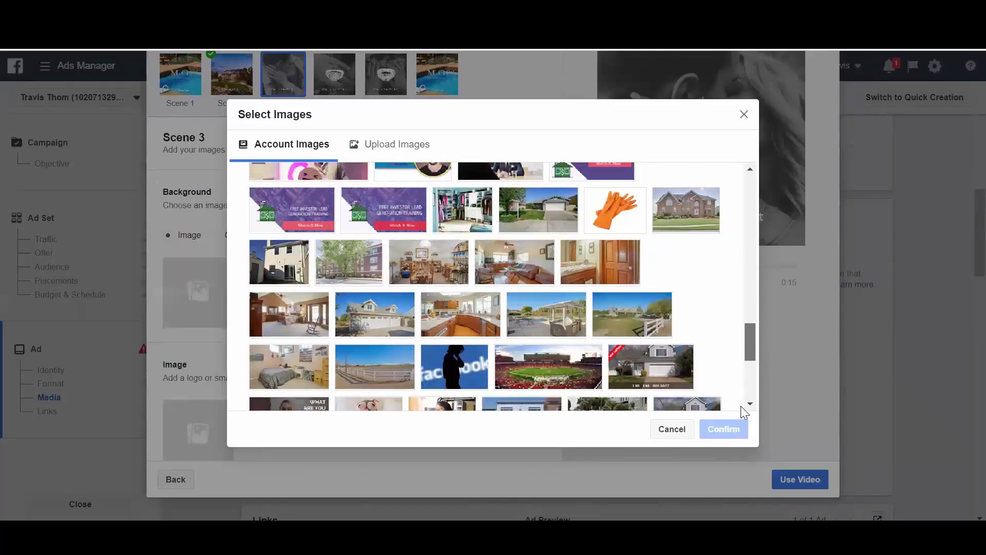
{"action": "scroll", "coordinate": [740, 394], "scroll_direction": "up", "scroll_amount": 3}
{"action": "scroll", "coordinate": [739, 378], "scroll_direction": "up", "scroll_amount": 3}
{"action": "scroll", "coordinate": [739, 359], "scroll_direction": "up", "scroll_amount": 2}
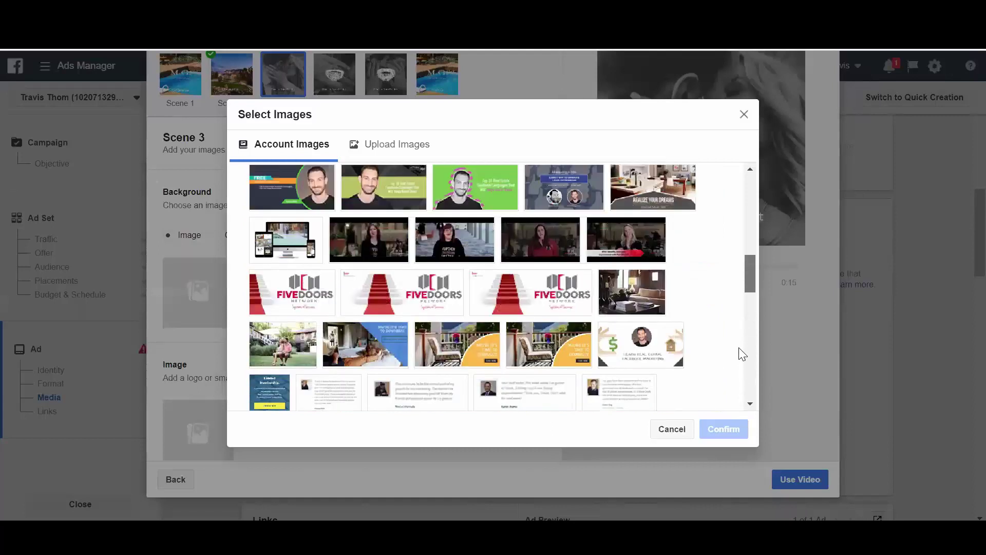
{"action": "scroll", "coordinate": [740, 353], "scroll_direction": "up", "scroll_amount": 1}
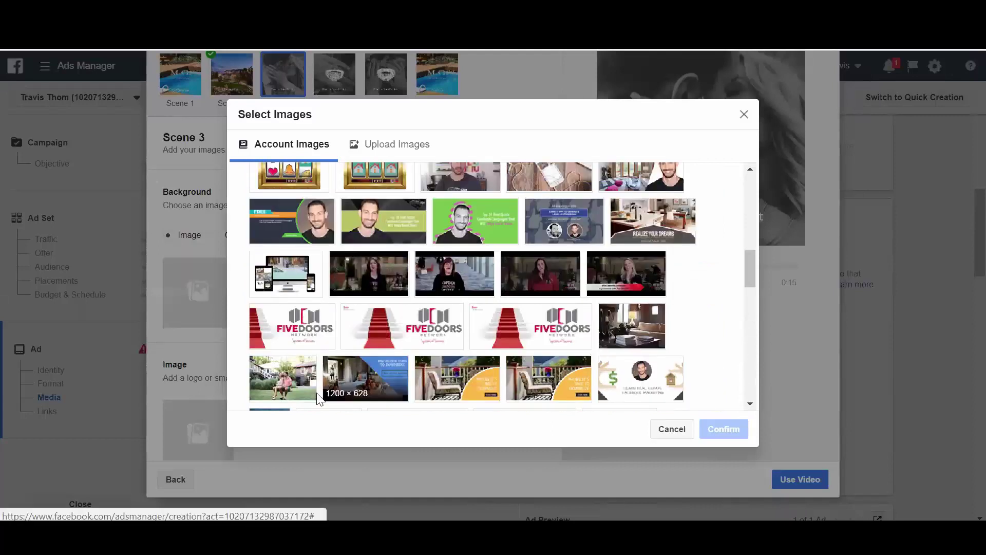
{"action": "left_click", "coordinate": [290, 384]}
{"action": "left_click", "coordinate": [723, 428]}
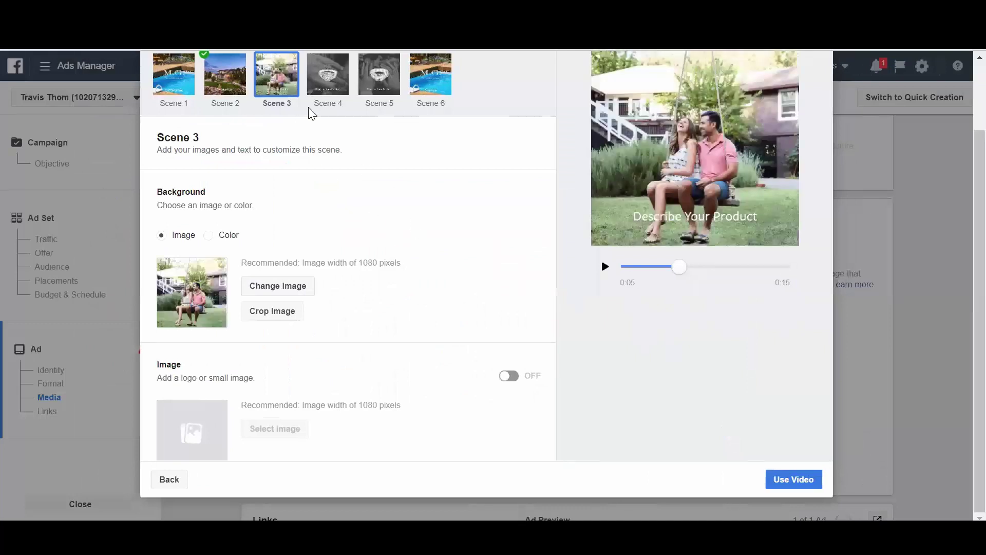
{"action": "scroll", "coordinate": [553, 397], "scroll_direction": "down", "scroll_amount": 5}
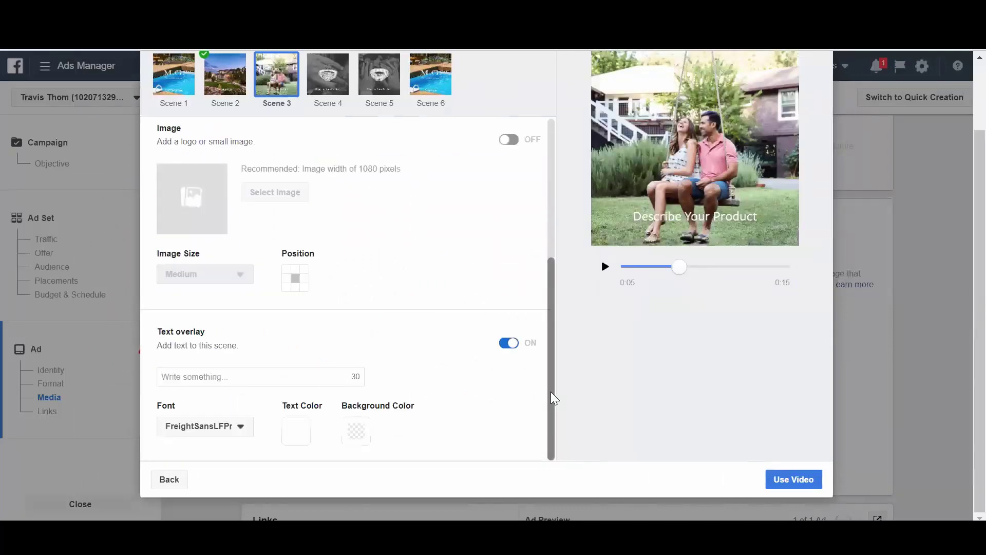
Step: Add the overlay text 'Large Backyard' to Scene 3's couple-on-a-swing photo
{"action": "left_click", "coordinate": [295, 376]}
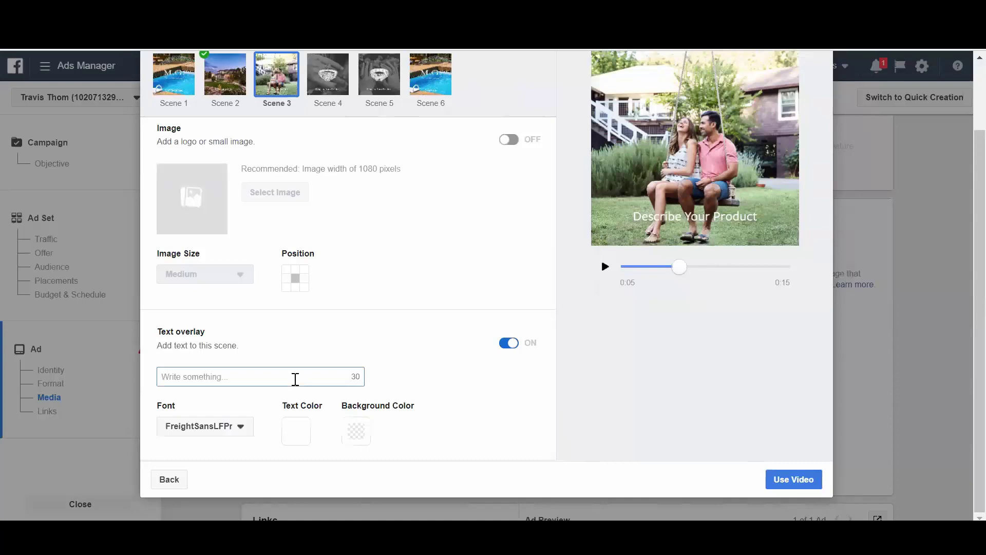
{"action": "type", "text": "Large"}
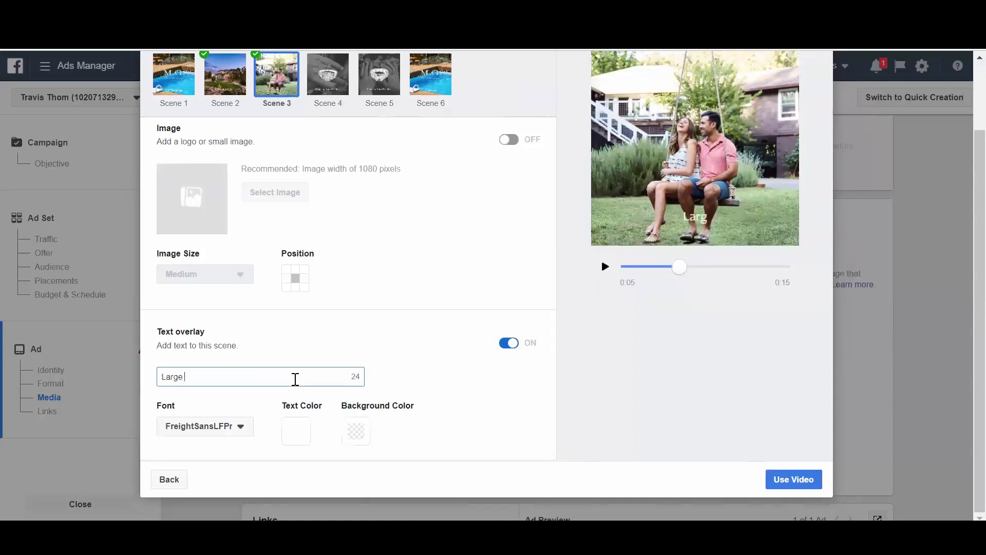
{"action": "type", "text": " Bac"}
{"action": "type", "text": "kyard"}
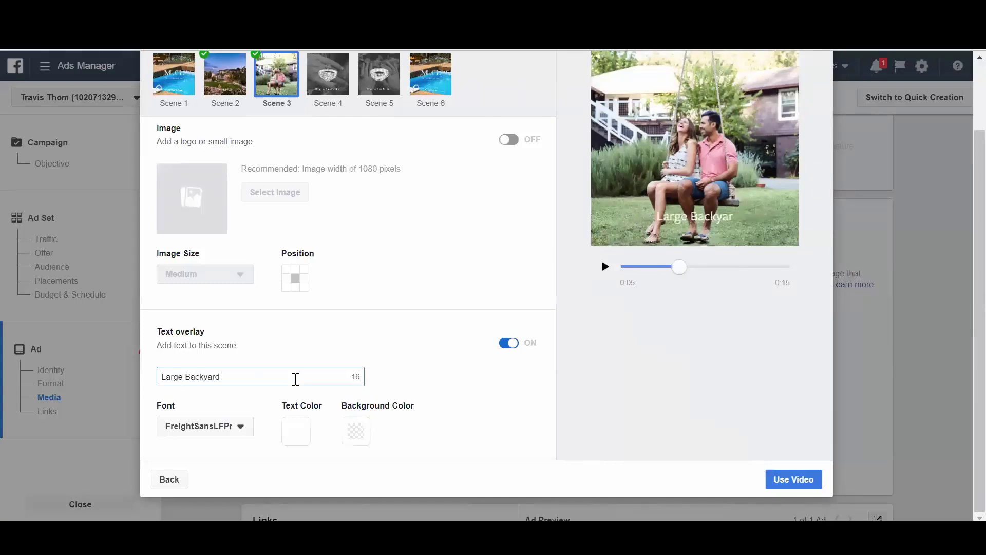
{"action": "scroll", "coordinate": [480, 299], "scroll_direction": "up", "scroll_amount": 3}
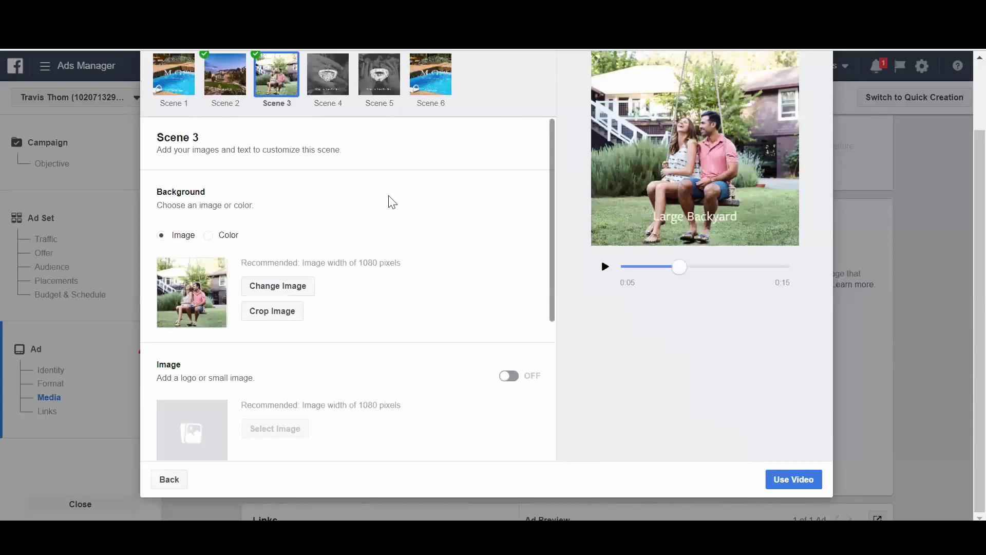
Step: Give Scene 4 the house patio photo as its background and remove its ring logo
{"action": "left_click", "coordinate": [334, 91]}
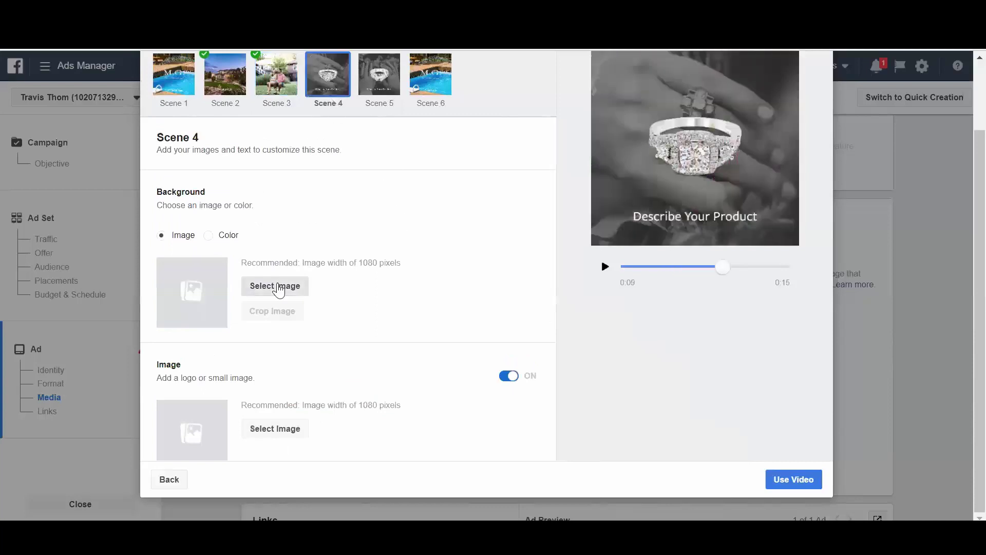
{"action": "left_click", "coordinate": [277, 285]}
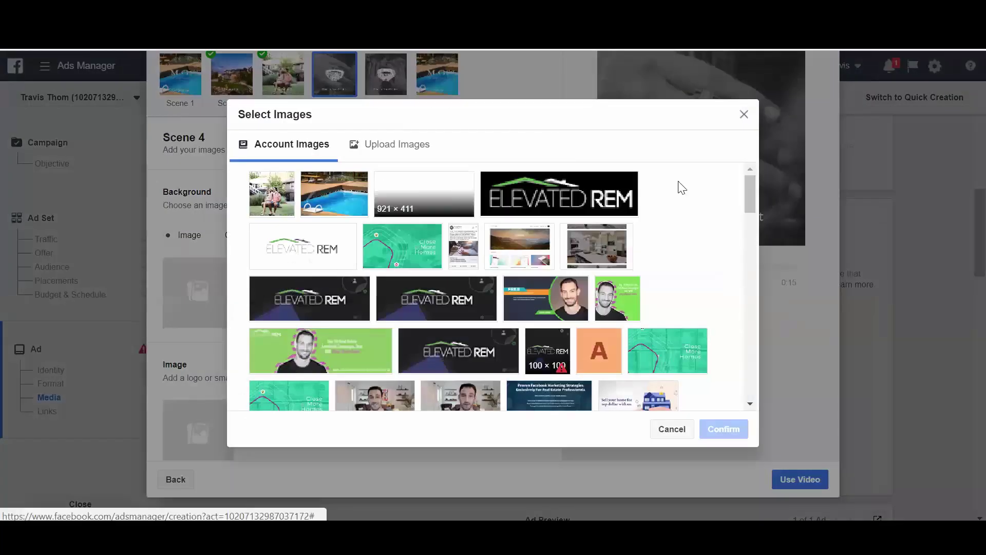
{"action": "left_click_drag", "start_coordinate": [752, 190], "coordinate": [750, 235]}
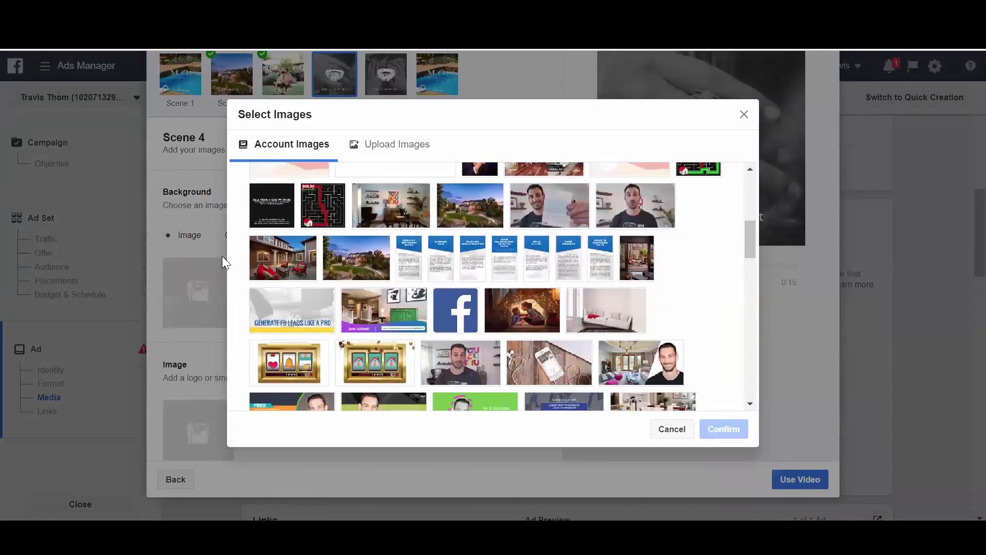
{"action": "left_click", "coordinate": [282, 260]}
{"action": "left_click", "coordinate": [712, 430]}
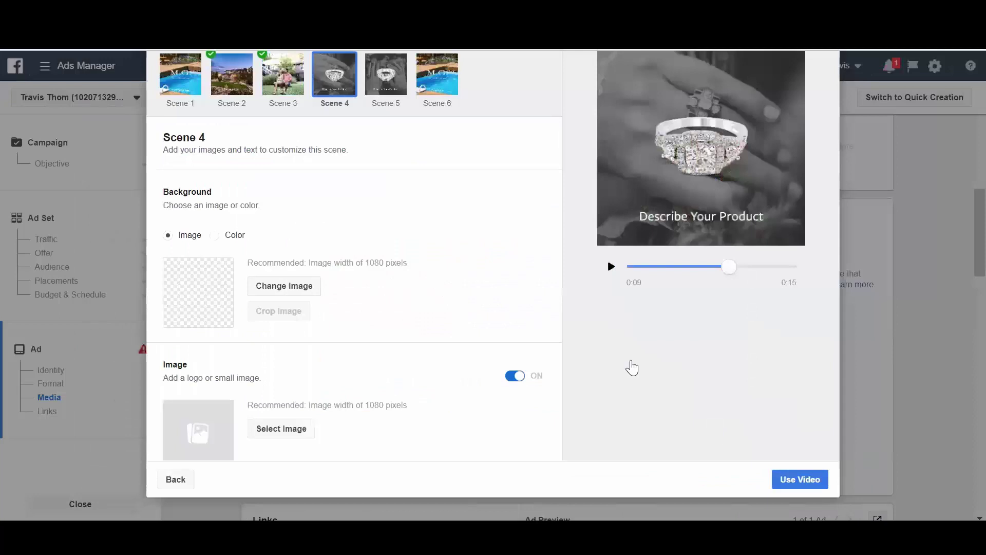
{"action": "left_click", "coordinate": [507, 379]}
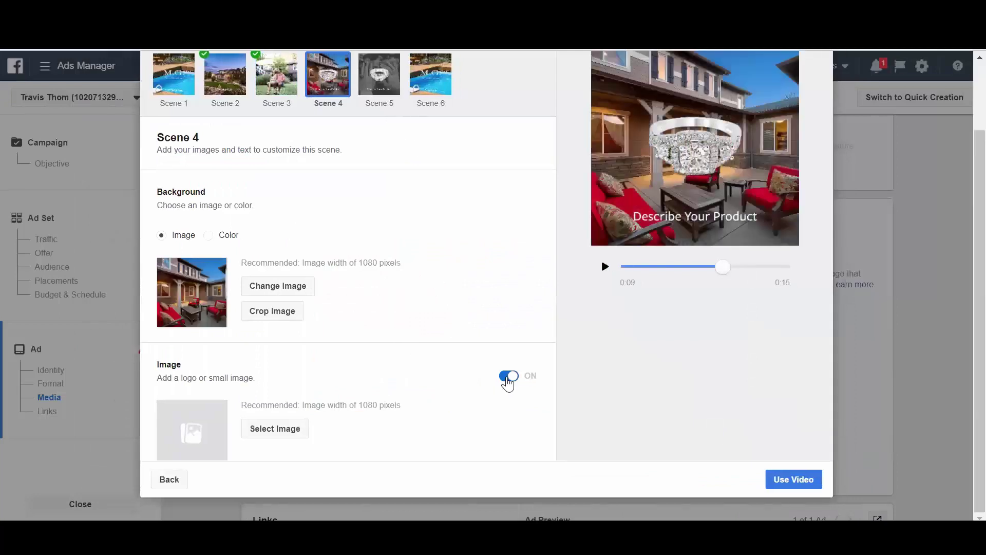
{"action": "scroll", "coordinate": [507, 382], "scroll_direction": "down", "scroll_amount": 3}
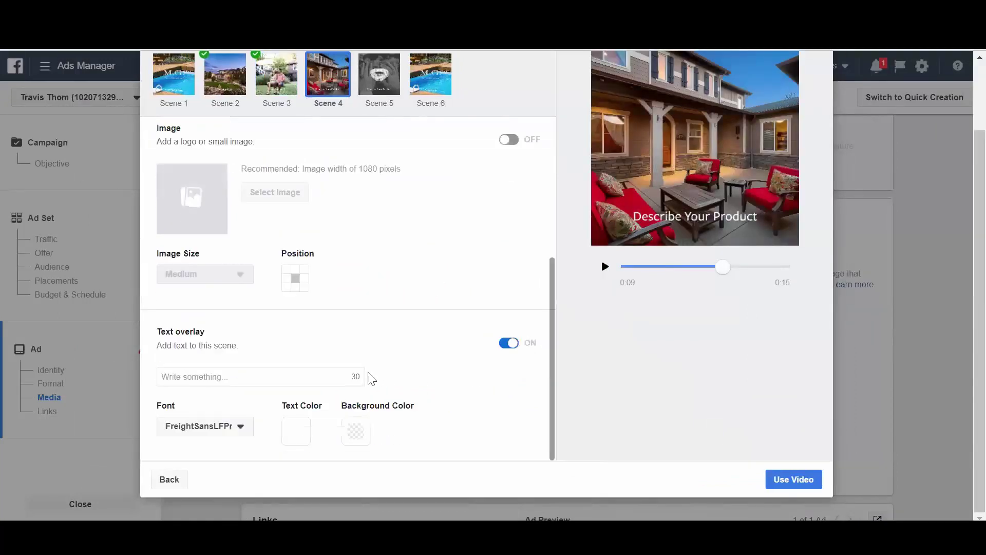
Step: Caption Scene 4 'Outdoor Entertaining', fixing the misspelling with the spelling suggestion
{"action": "left_click", "coordinate": [332, 377]}
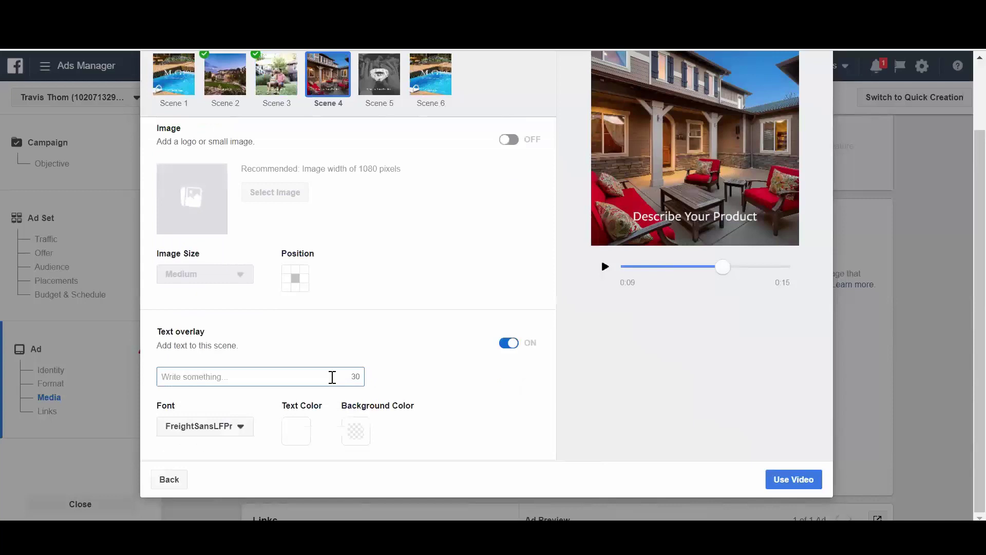
{"action": "type", "text": "Outdoor Entertaning"}
{"action": "right_click", "coordinate": [227, 377]}
{"action": "left_click", "coordinate": [286, 152]}
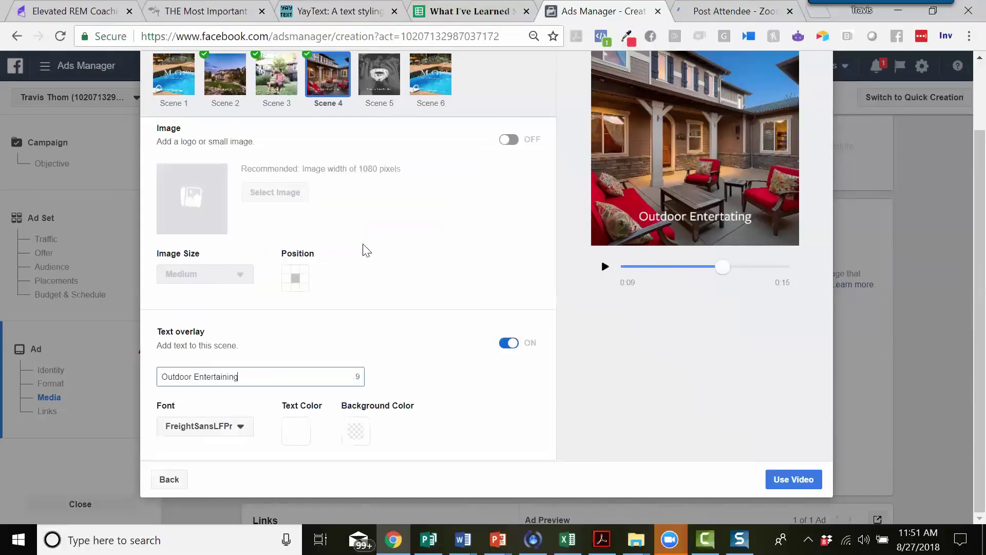
{"action": "scroll", "coordinate": [491, 351], "scroll_direction": "up", "scroll_amount": 3}
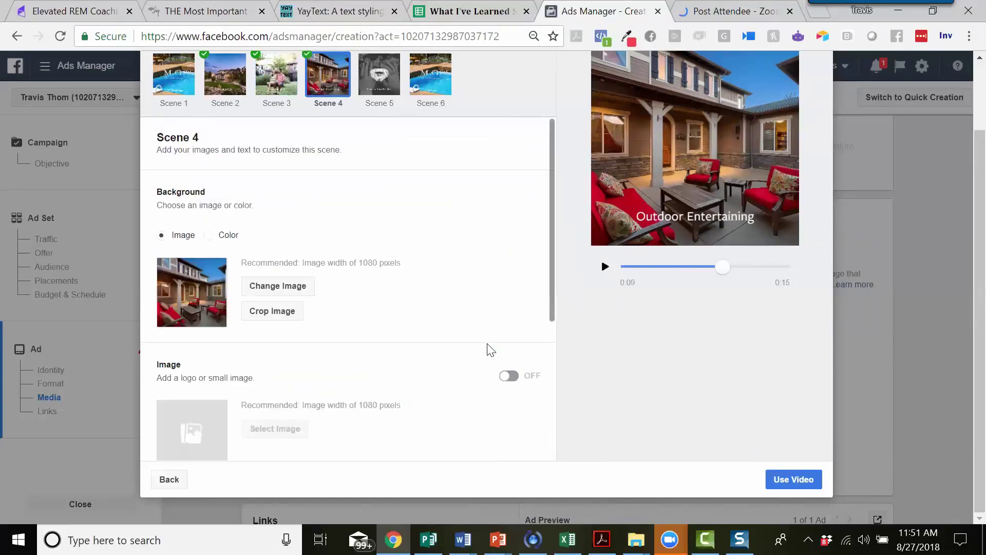
{"action": "left_click", "coordinate": [621, 266]}
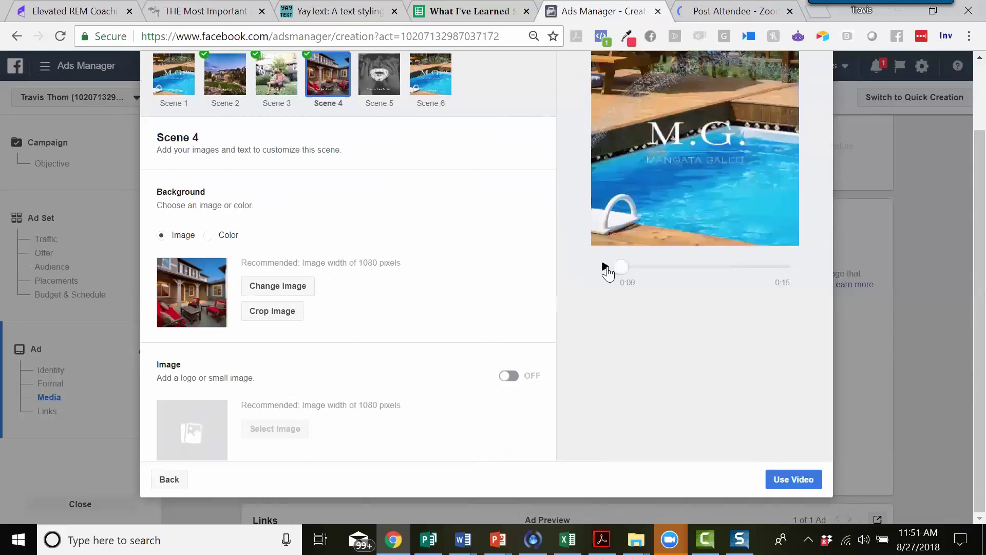
{"action": "left_click", "coordinate": [606, 267]}
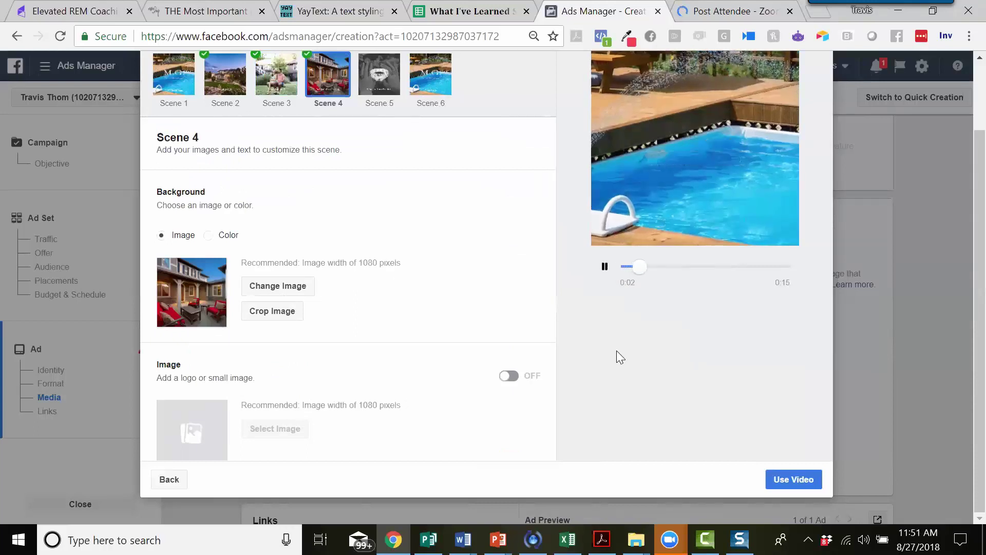
{"action": "scroll", "coordinate": [616, 353], "scroll_direction": "up", "scroll_amount": 1}
{"action": "scroll", "coordinate": [616, 353], "scroll_direction": "down", "scroll_amount": 1}
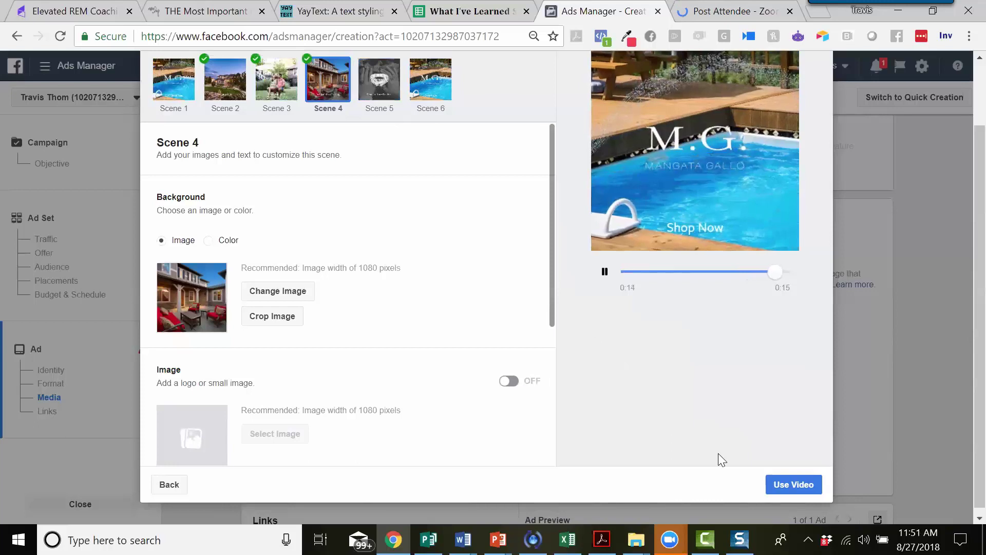
Step: Replace Scene 5's background with the pool photo from the account images
{"action": "left_click", "coordinate": [379, 89]}
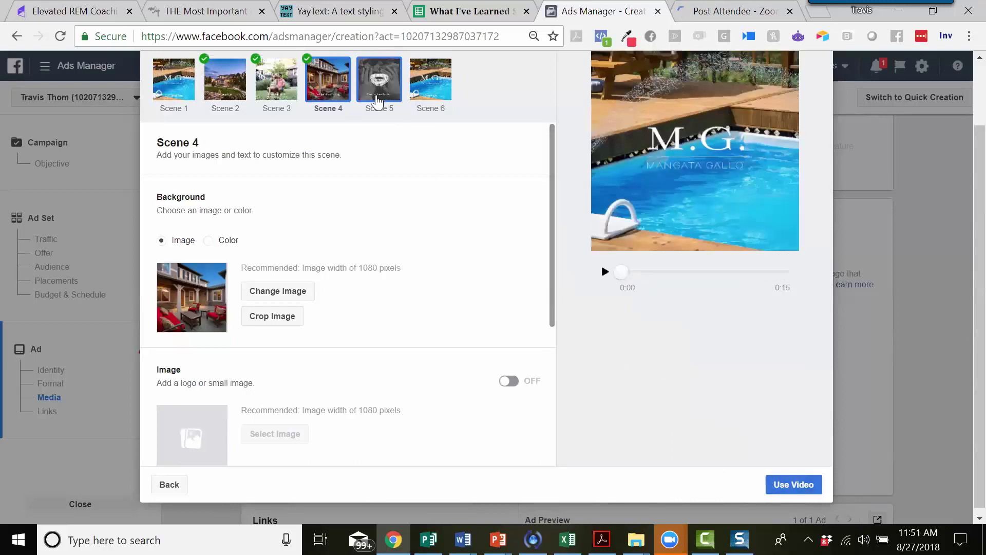
{"action": "left_click", "coordinate": [784, 483]}
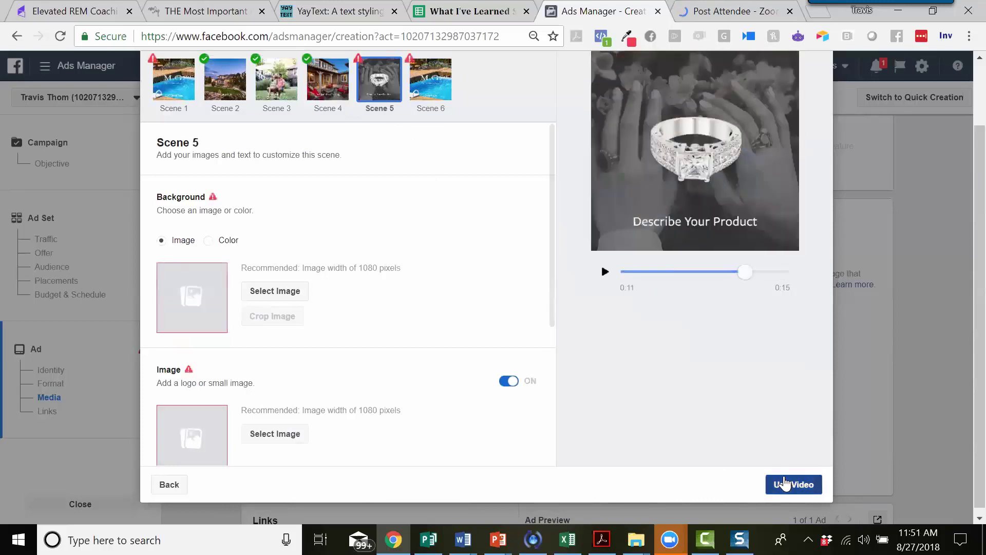
{"action": "left_click", "coordinate": [288, 292]}
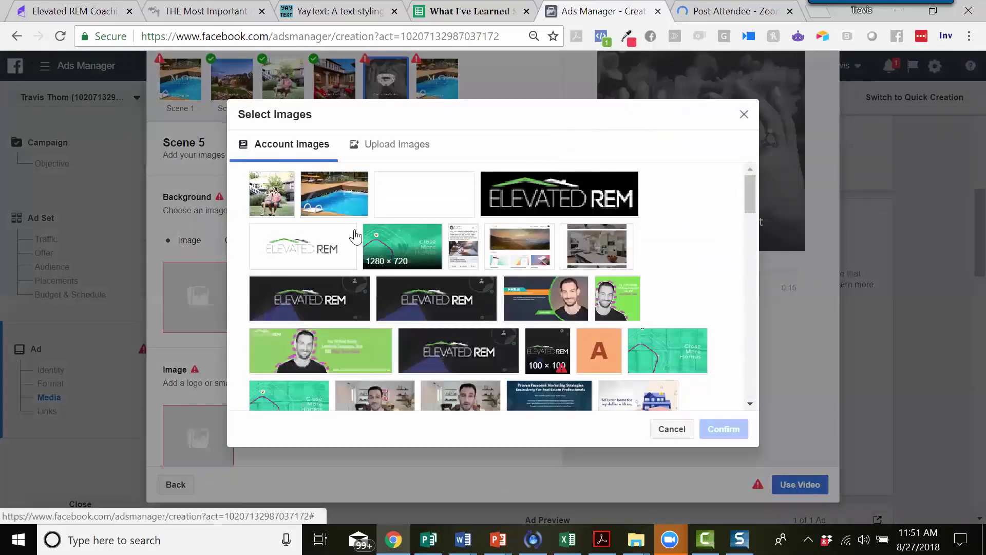
{"action": "left_click", "coordinate": [354, 208]}
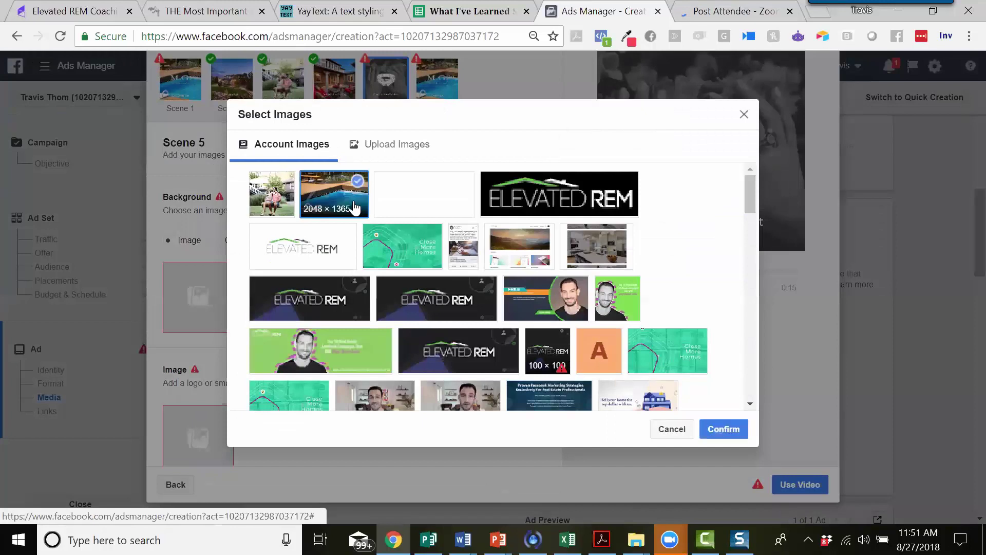
{"action": "left_click", "coordinate": [723, 429]}
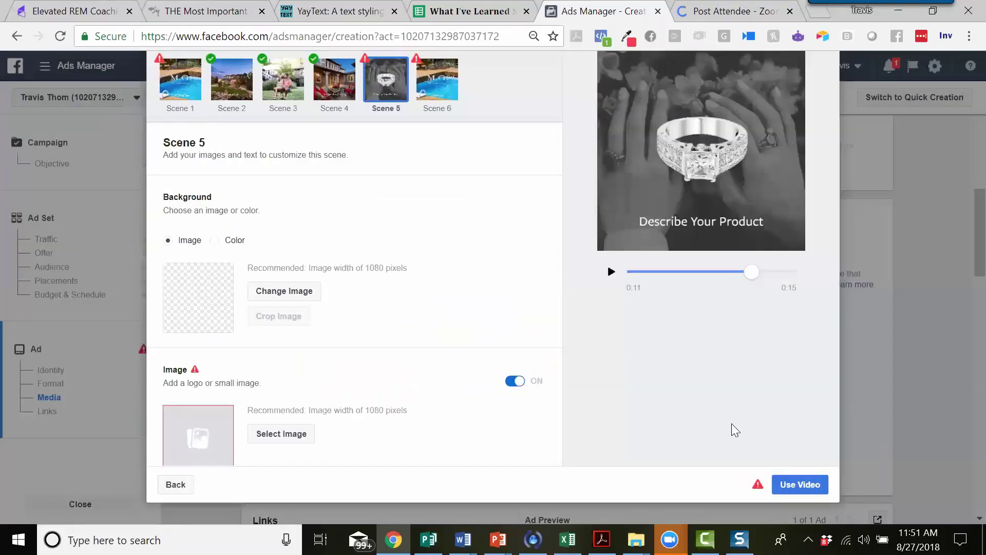
Step: Delete Scene 6's old 'Just Listed' caption text
{"action": "left_click", "coordinate": [430, 78]}
{"action": "left_click", "coordinate": [206, 242]}
{"action": "key", "text": "BackSpace"}
{"action": "key", "text": "BackSpace"}
{"action": "key", "text": "BackSpace"}
{"action": "key", "text": "BackSpace"}
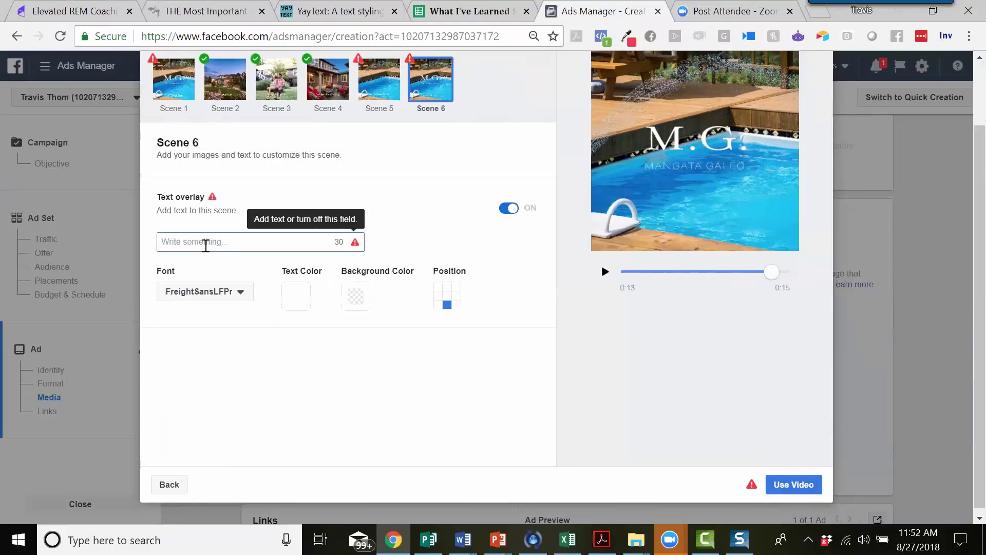
{"action": "type", "text": "See a"}
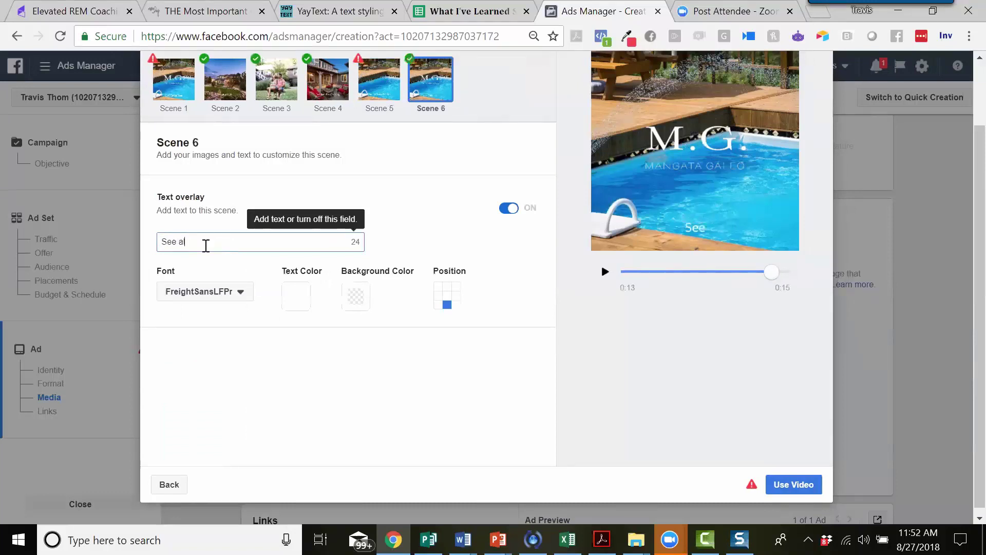
{"action": "type", "text": "l the pho"}
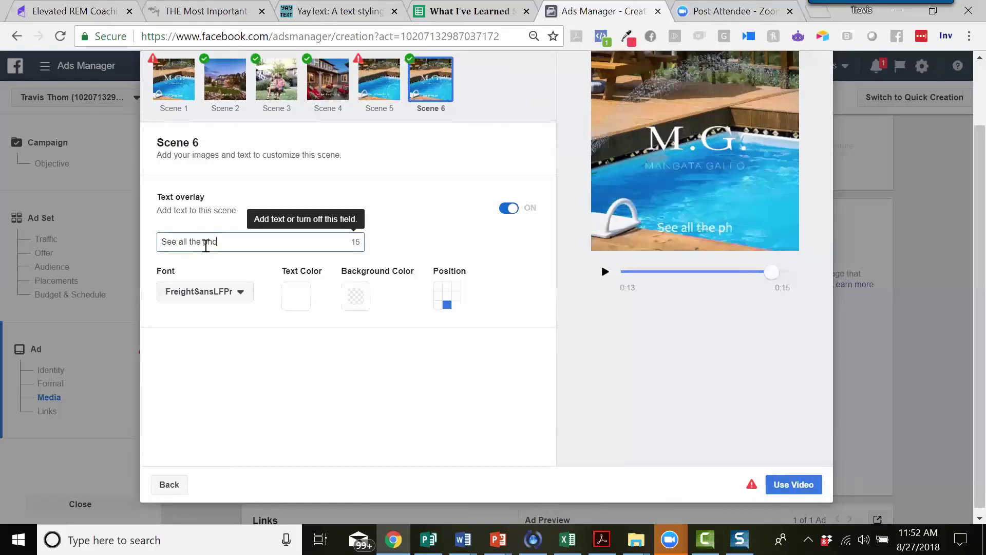
{"action": "type", "text": "tos. "}
{"action": "type", "text": "p"}
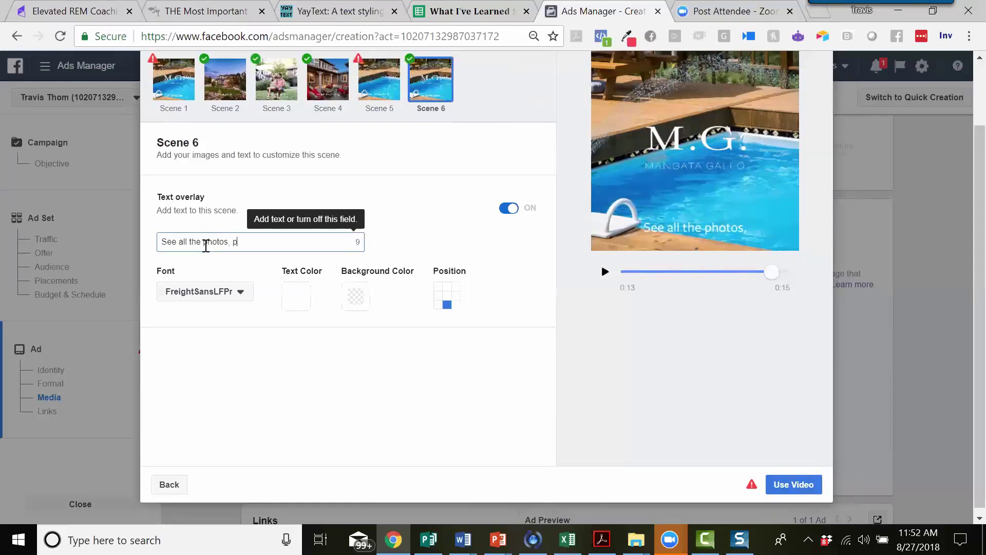
{"action": "type", "text": "ricing a"}
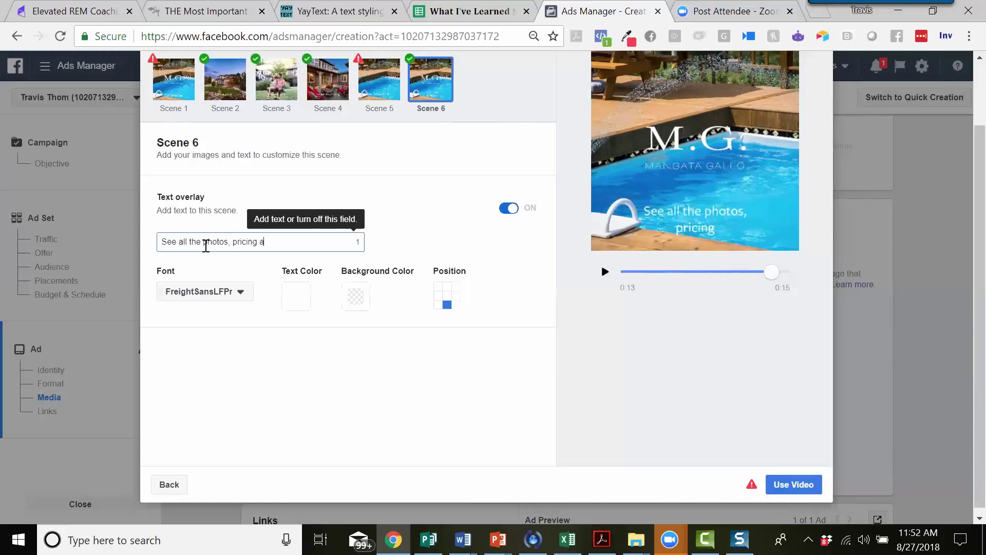
Step: Erase the word 'pricing' so Scene 6's caption begins 'See all the photos'
{"action": "key", "text": "BackSpace"}
{"action": "key", "text": "BackSpace"}
{"action": "key", "text": "BackSpace"}
{"action": "key", "text": "BackSpace"}
{"action": "key", "text": "BackSpace"}
{"action": "key", "text": "BackSpace"}
{"action": "key", "text": "BackSpace"}
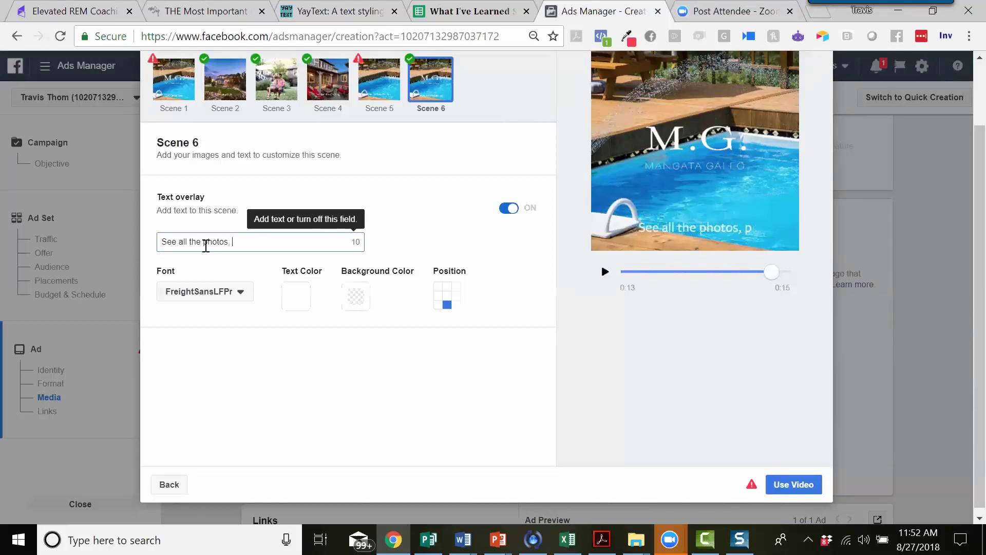
{"action": "key", "text": "BackSpace"}
{"action": "key", "text": "BackSpace"}
{"action": "type", "text": "a"}
Step: Switch off Scene 1's logo and build the slideshow video with Use Video
{"action": "left_click", "coordinate": [379, 79]}
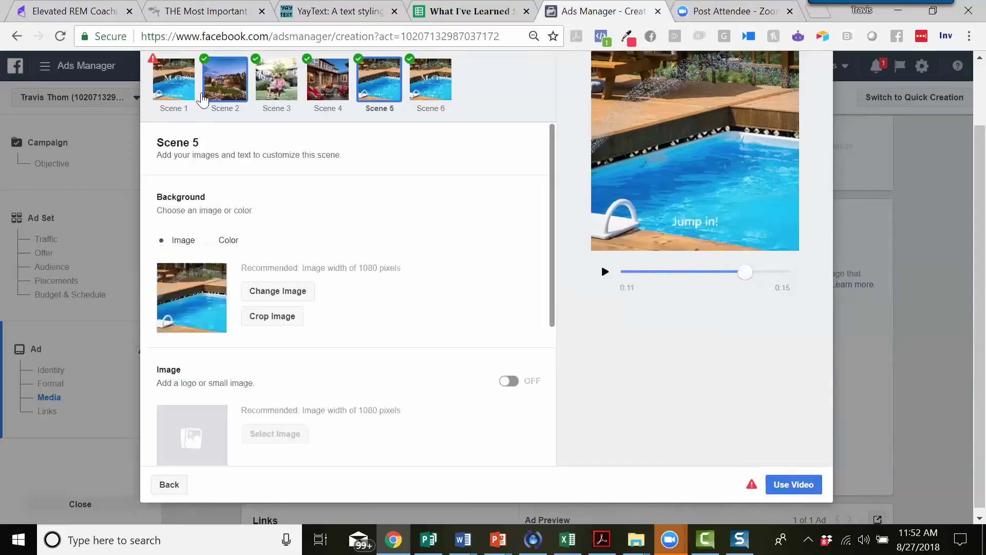
{"action": "left_click", "coordinate": [174, 79]}
{"action": "scroll", "coordinate": [422, 392], "scroll_direction": "down", "scroll_amount": 2}
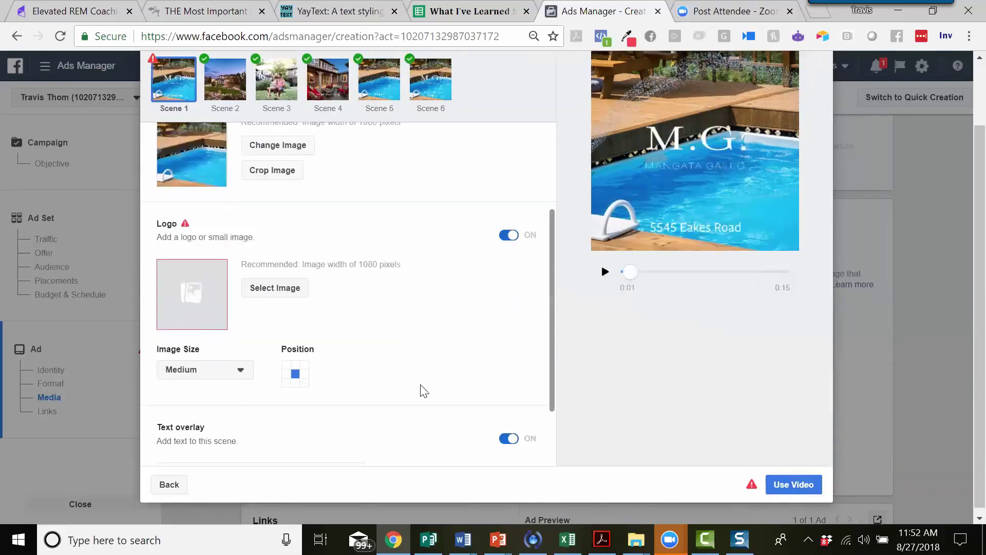
{"action": "scroll", "coordinate": [421, 392], "scroll_direction": "down", "scroll_amount": 1}
{"action": "scroll", "coordinate": [463, 332], "scroll_direction": "up", "scroll_amount": 1}
{"action": "left_click", "coordinate": [509, 221]}
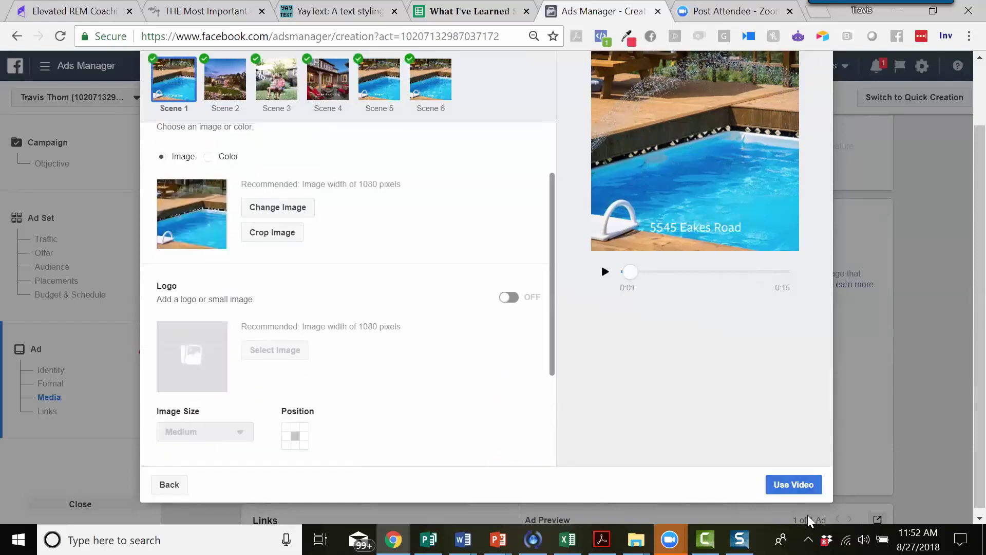
{"action": "left_click", "coordinate": [783, 484]}
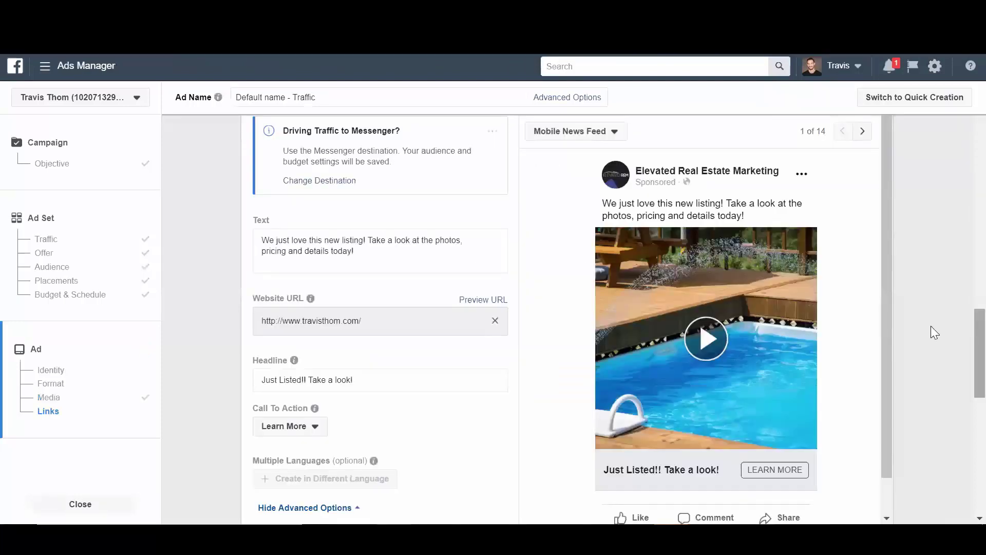
{"action": "scroll", "coordinate": [735, 384], "scroll_direction": "down", "scroll_amount": 1}
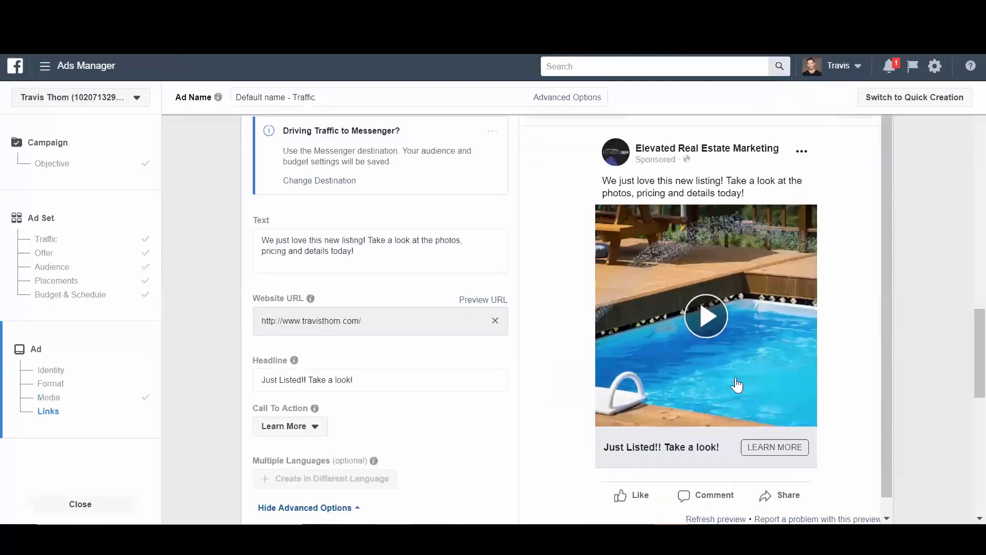
{"action": "left_click", "coordinate": [706, 314]}
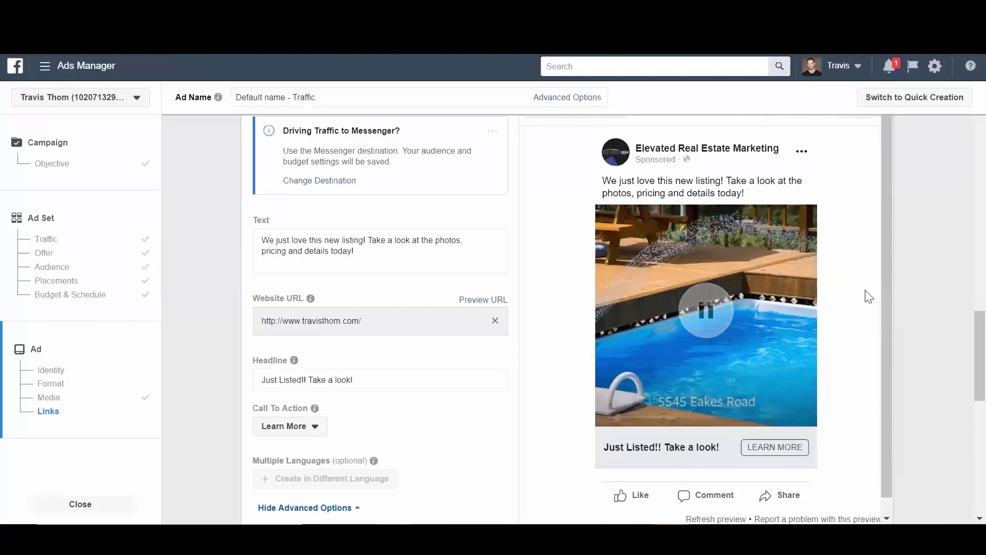